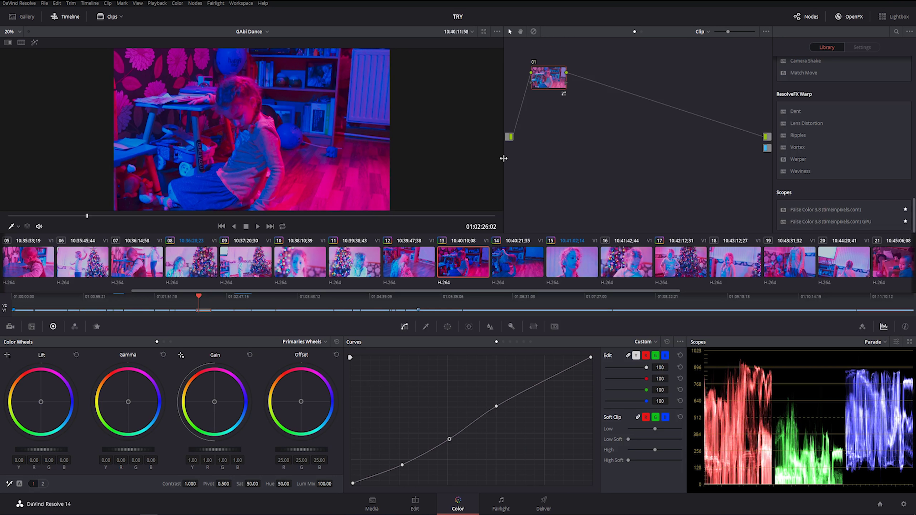
Widen the Node Editor and add serial node 02 after node 01 with Alt+S.
mouse_move(503, 159)
left_mouse_down()
mouse_move(435, 157)
mouse_move(490, 161)
left_mouse_up()
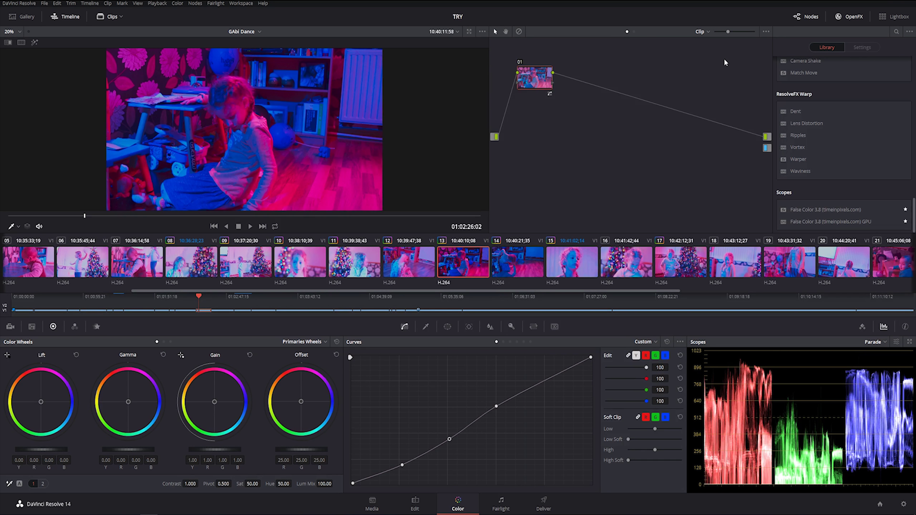
left_click(634, 31)
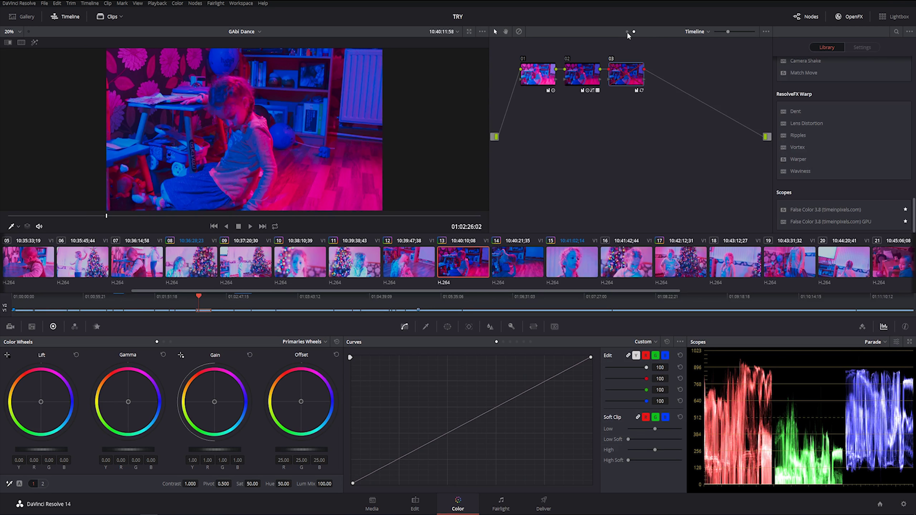
left_click(627, 32)
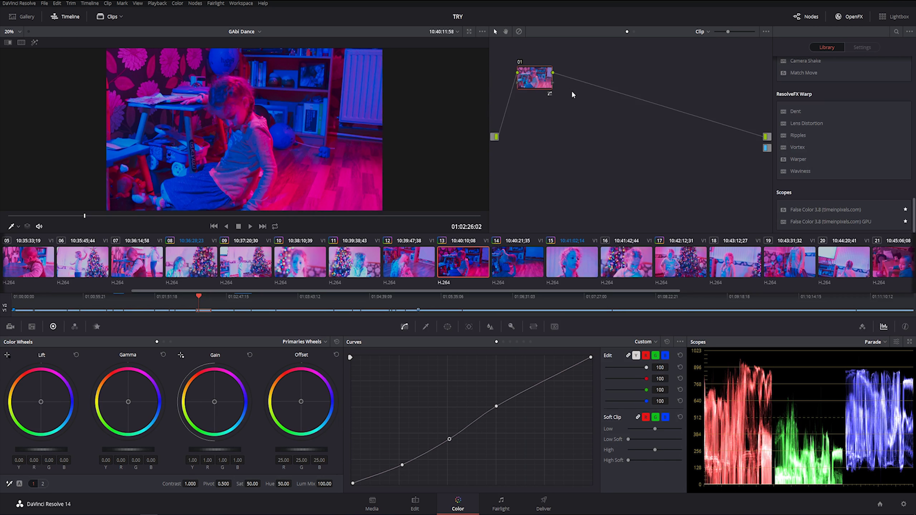
key("alt+s")
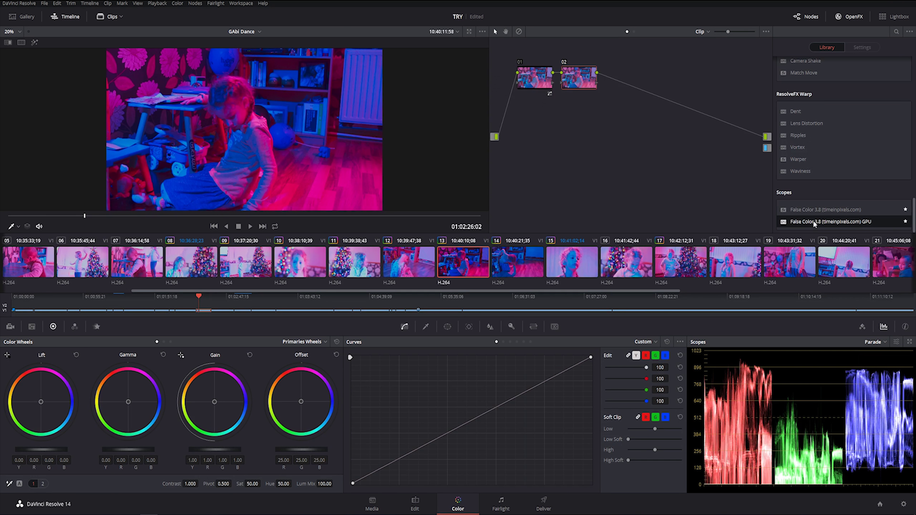
Put False Color 3.8 GPU on node 02, connect Remote FalseColor, pin it on top, and play.
left_click_drag(813, 221, 578, 81)
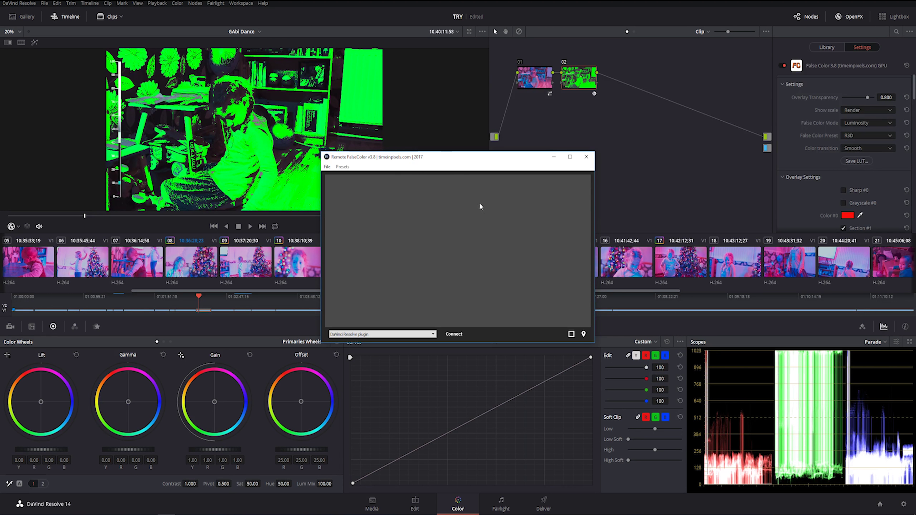
left_click(454, 333)
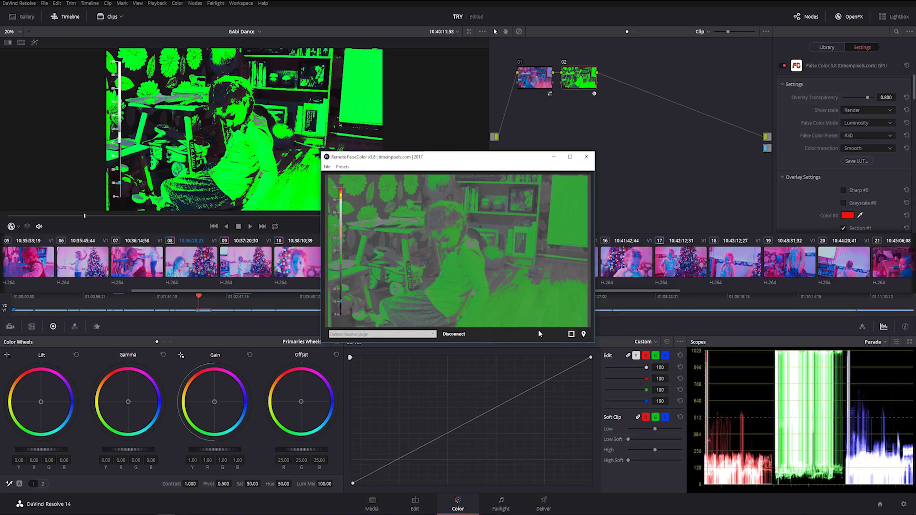
left_click(584, 334)
left_click_drag(497, 161, 482, 289)
key("space")
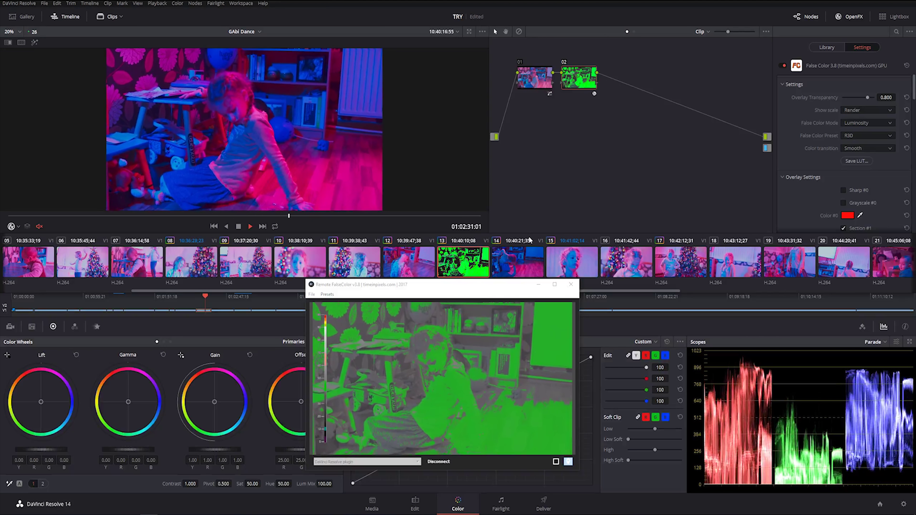
Play and stop the clip to watch the remote false-colour preview, then open Project Settings.
key("space")
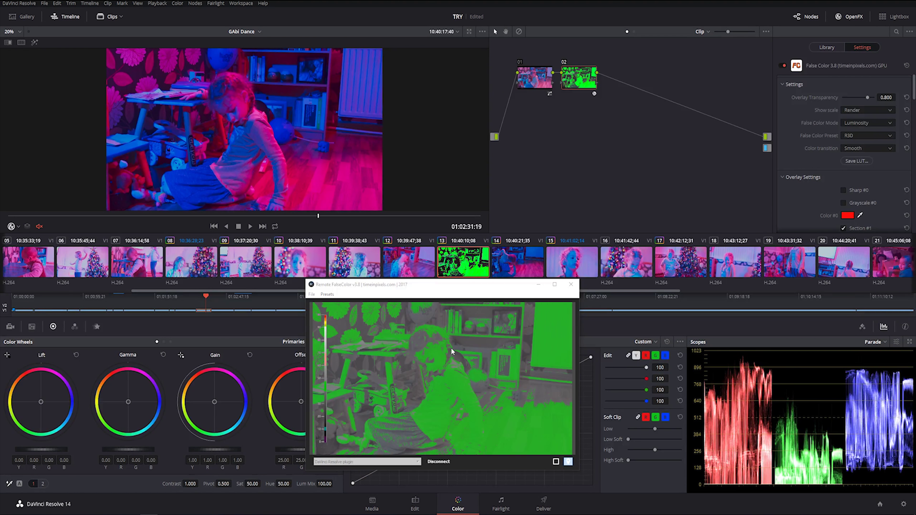
key("space")
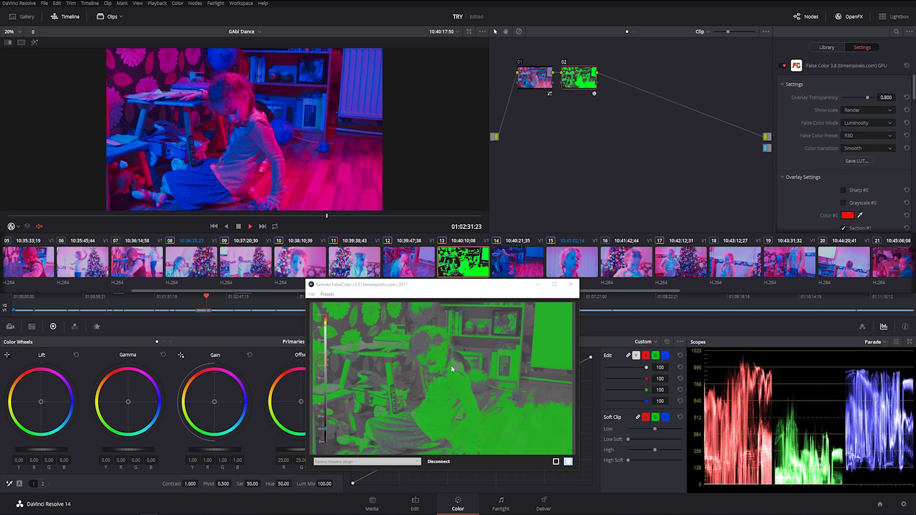
key("space")
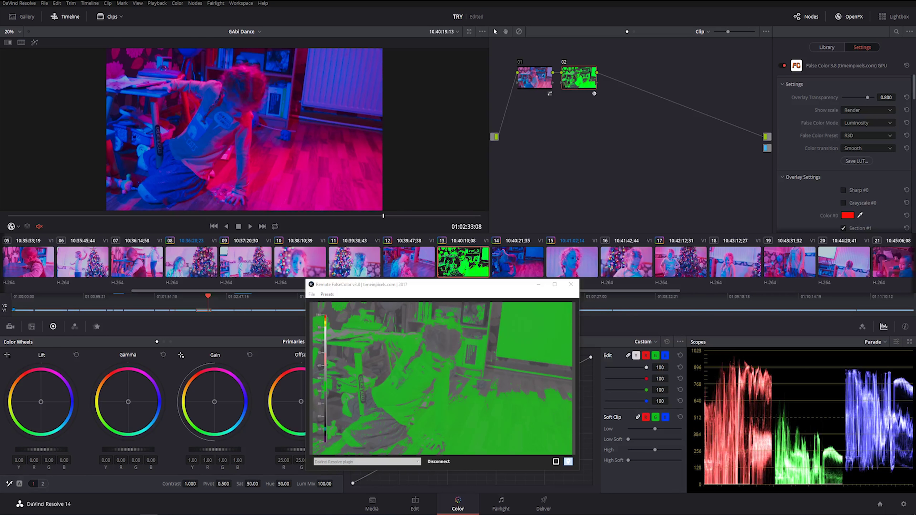
left_click(903, 505)
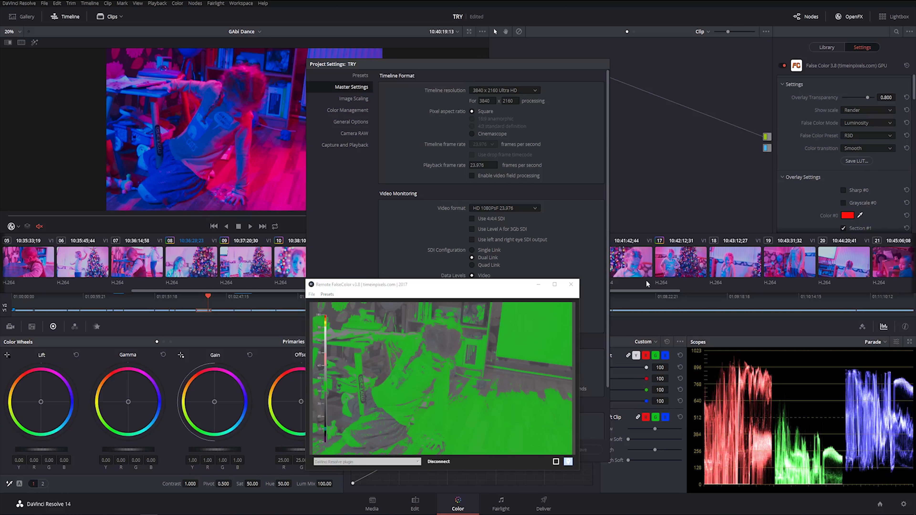
Set the Master Settings timeline resolution to 1920 x 1080 HD and save.
left_click_drag(488, 64, 749, 48)
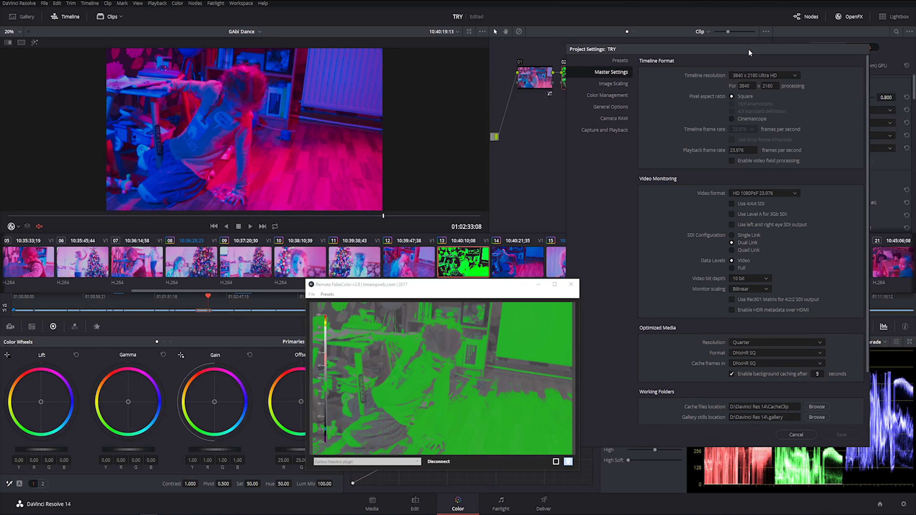
left_click(789, 76)
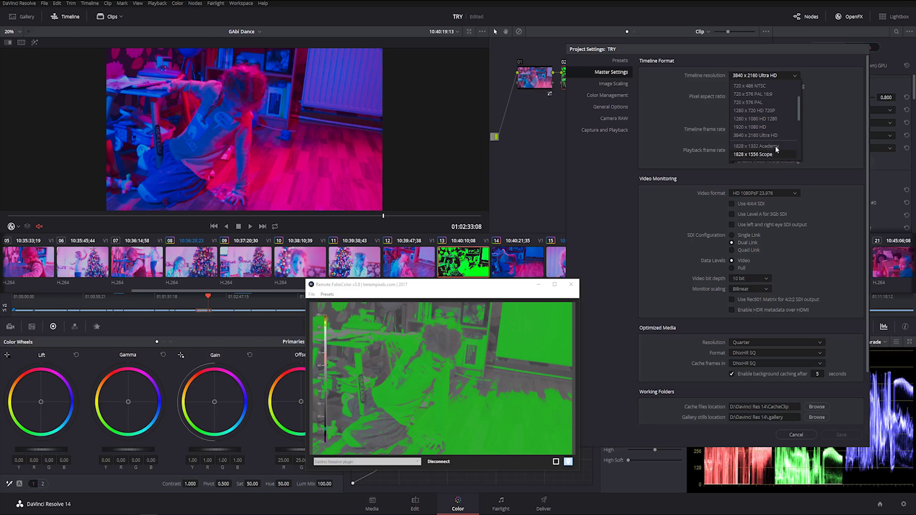
left_click(775, 131)
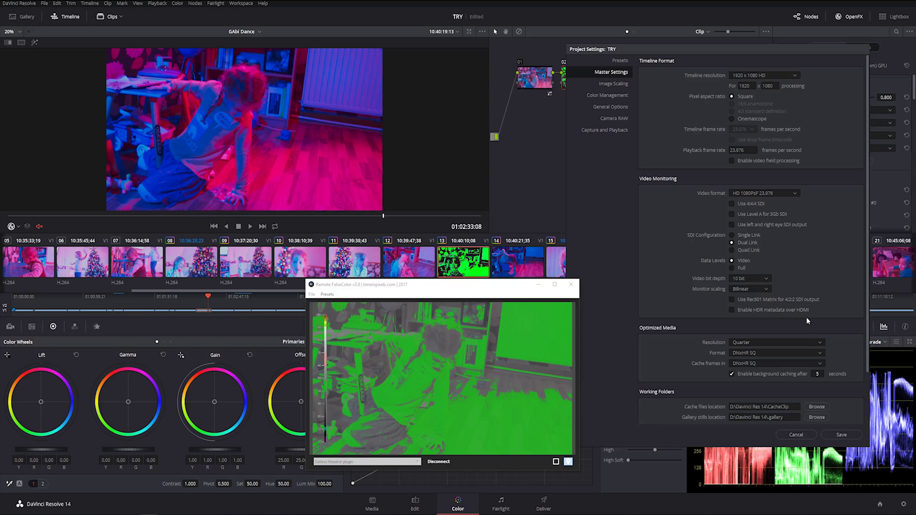
left_click(851, 435)
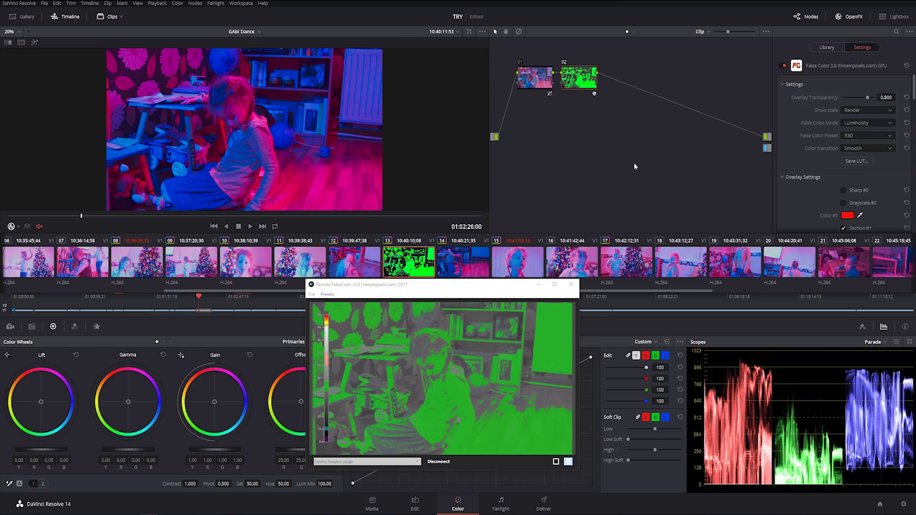
Close and disconnect the Remote FalseColor viewer, then delete False Color node 02.
left_click(571, 284)
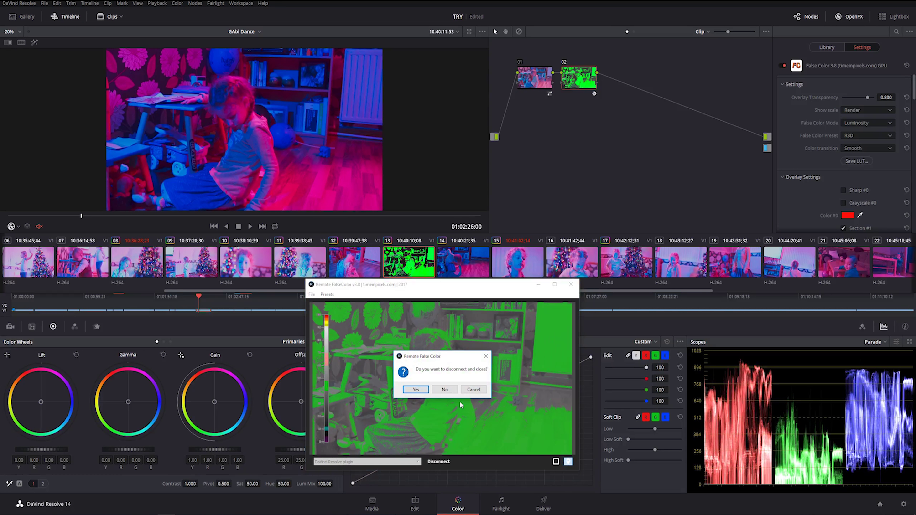
left_click(427, 392)
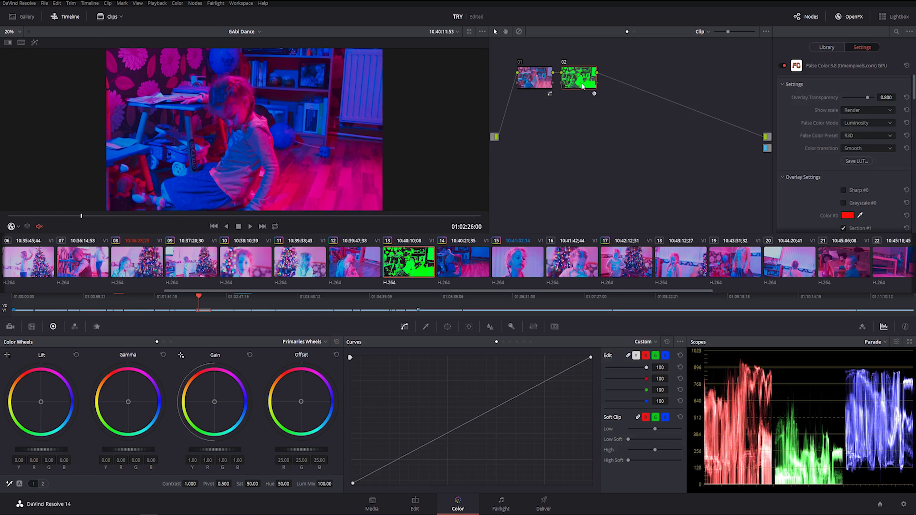
key("Delete")
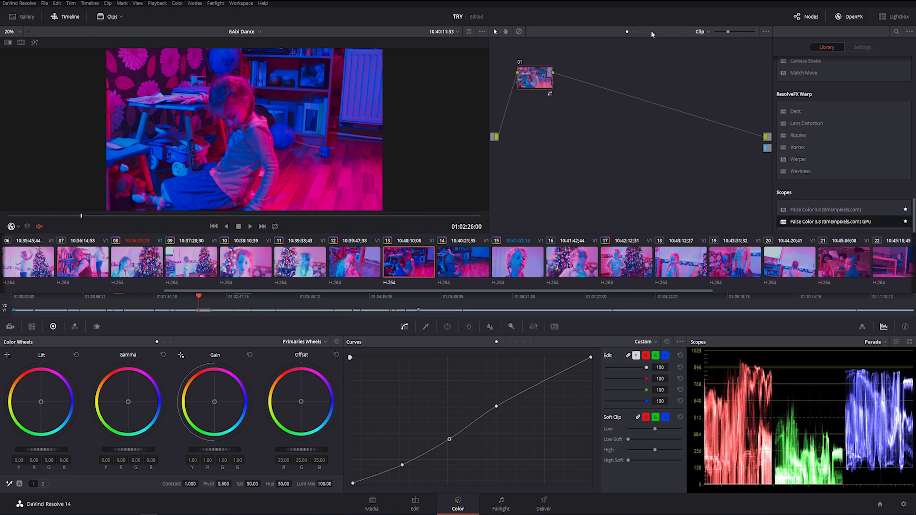
In the Timeline node graph, add serial node 04 carrying False Color 3.8 GPU.
left_click(635, 32)
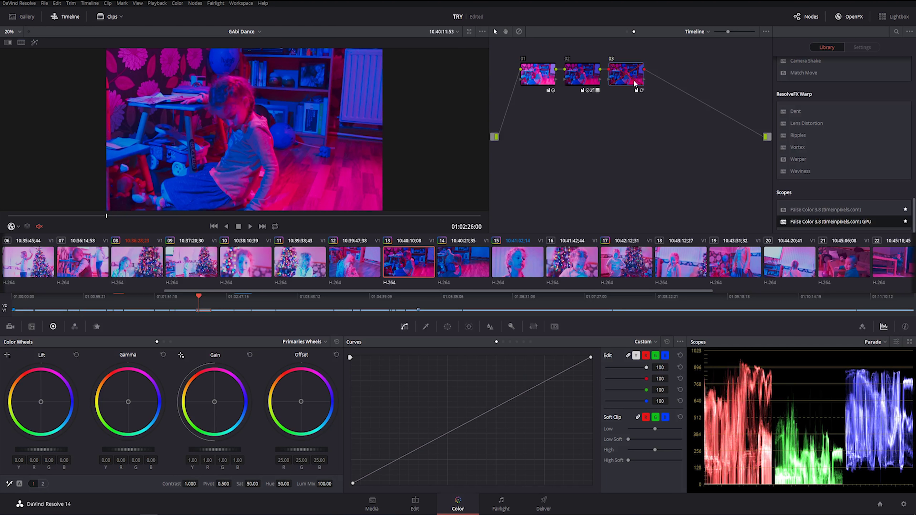
key("alt+s")
left_click_drag(803, 223, 669, 82)
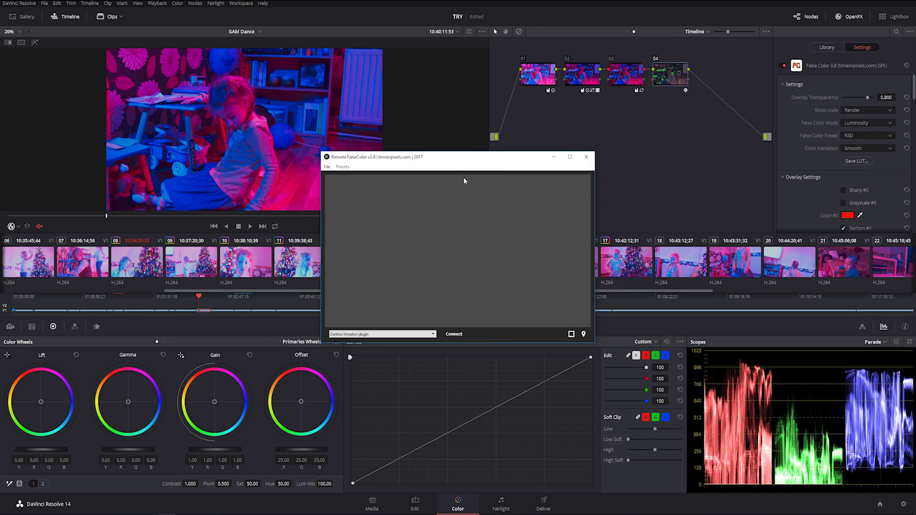
Connect Remote FalseColor, pin it on top, move it lower, and play the clip.
left_click(453, 339)
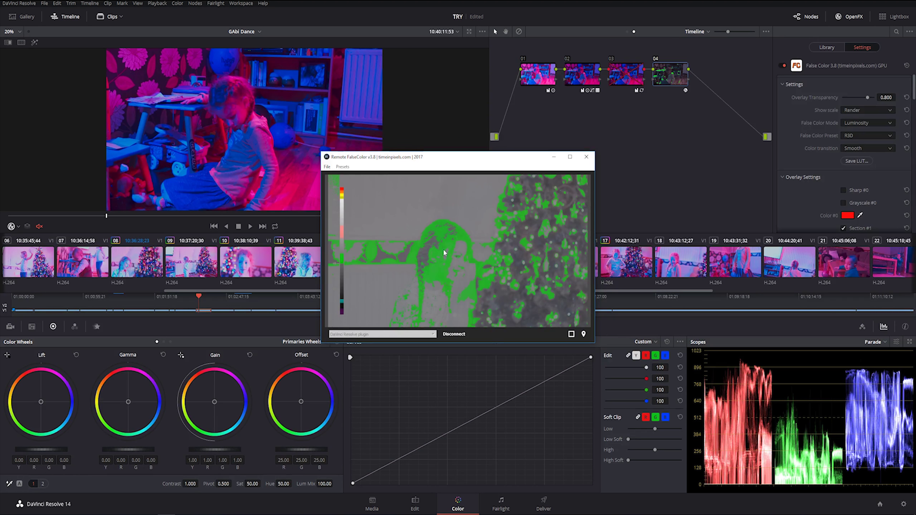
left_click(583, 334)
left_click_drag(469, 169, 475, 270)
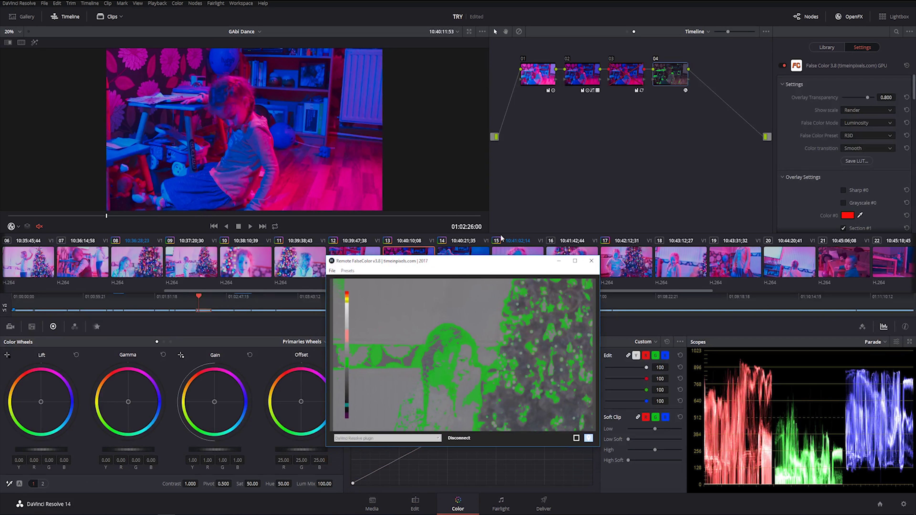
left_click(398, 183)
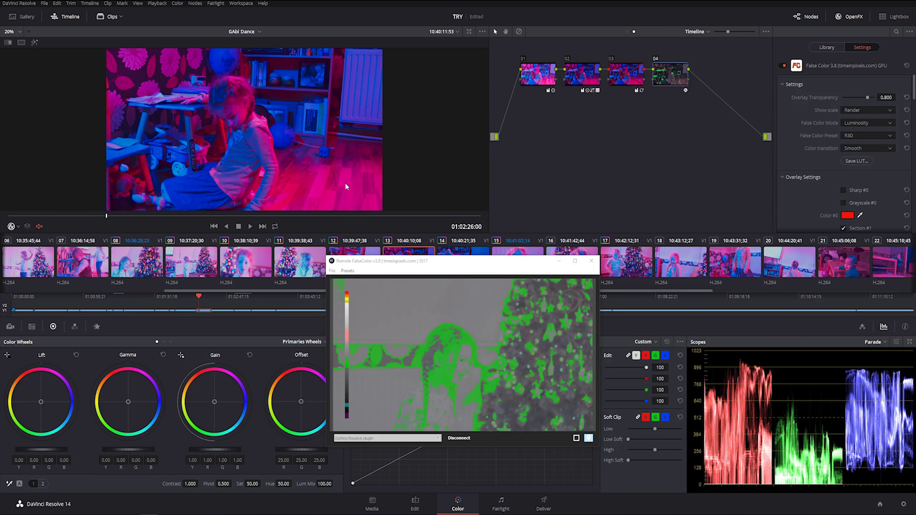
key("space")
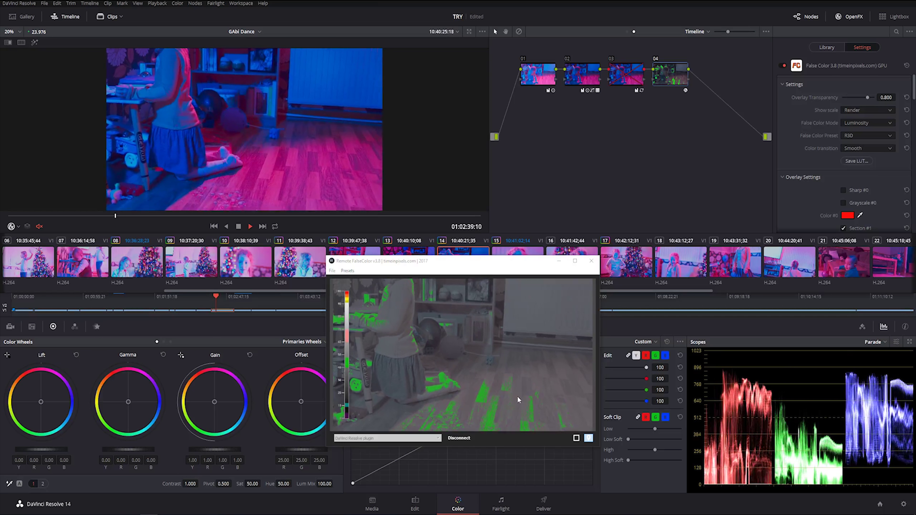
key("space")
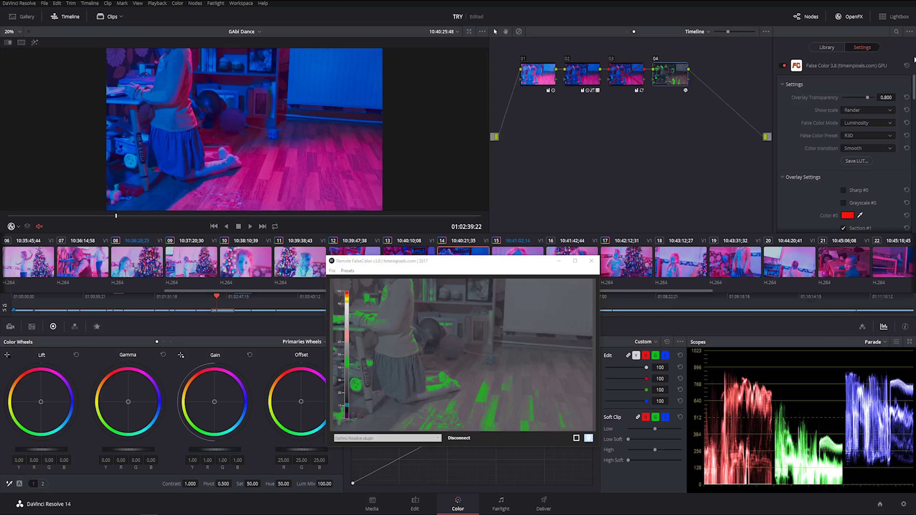
Switch the False Color preset from R3D to Flanders and play to check it.
left_click(858, 112)
left_click(857, 114)
left_click(855, 136)
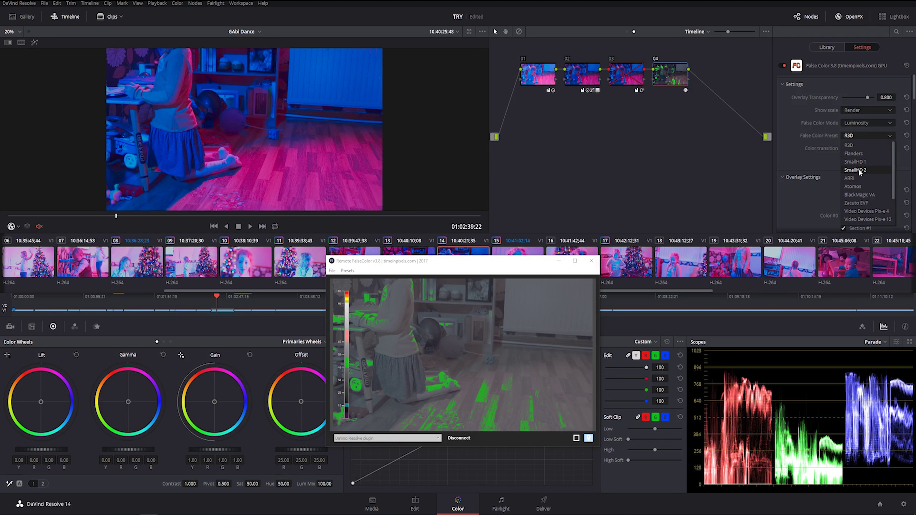
left_click(854, 153)
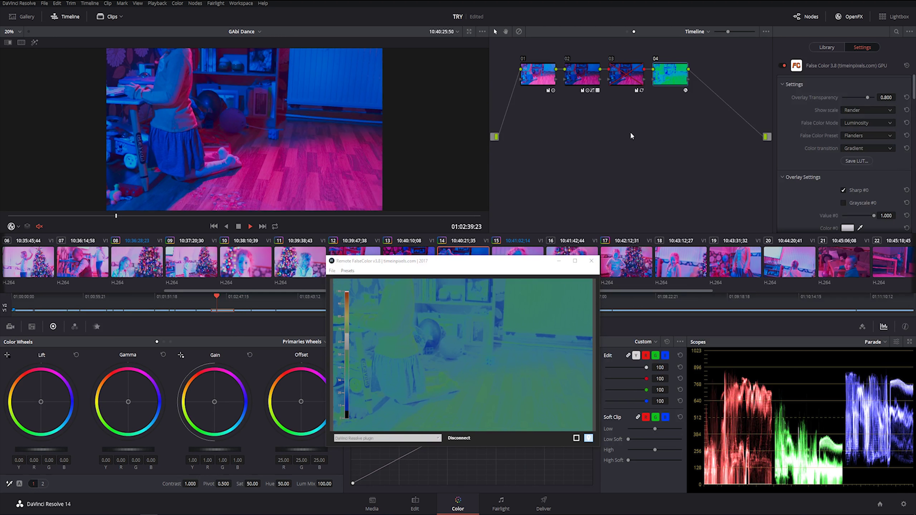
key("space")
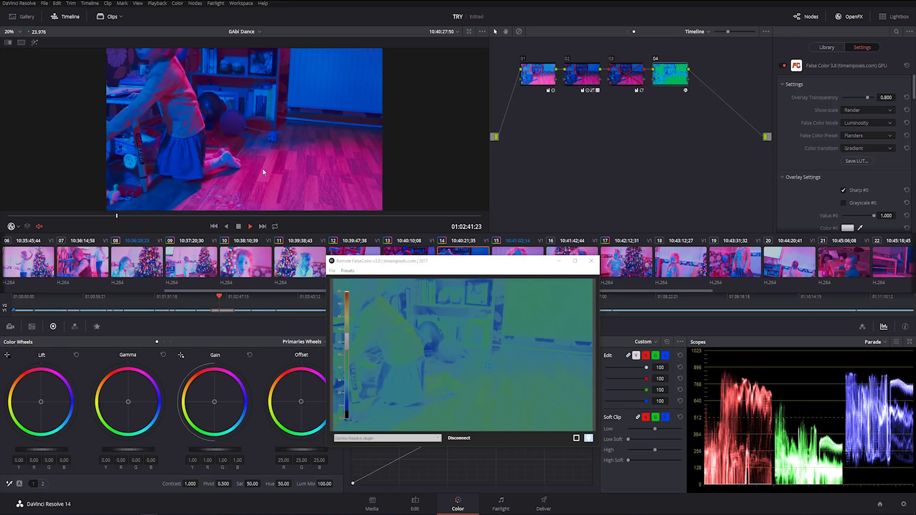
key("space")
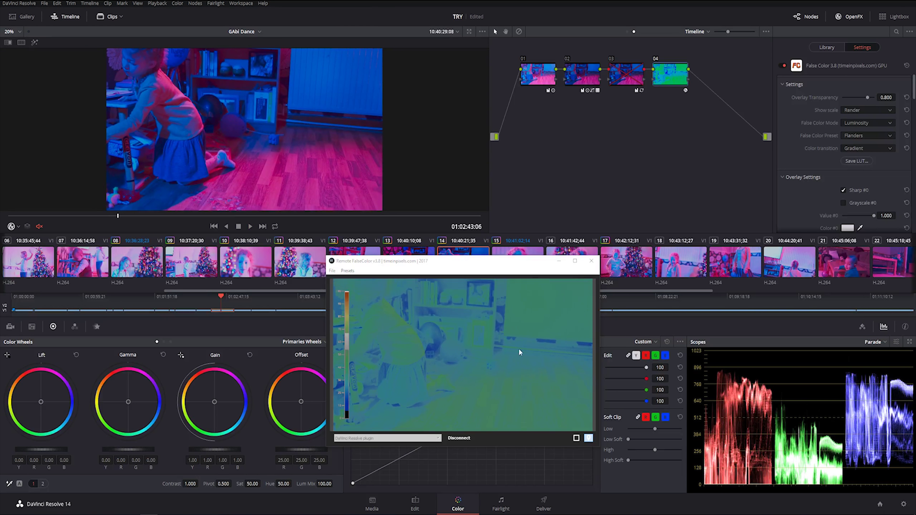
Set the timeline resolution to 3840 x 2160 Ultra HD, save, and start playback.
left_click(903, 504)
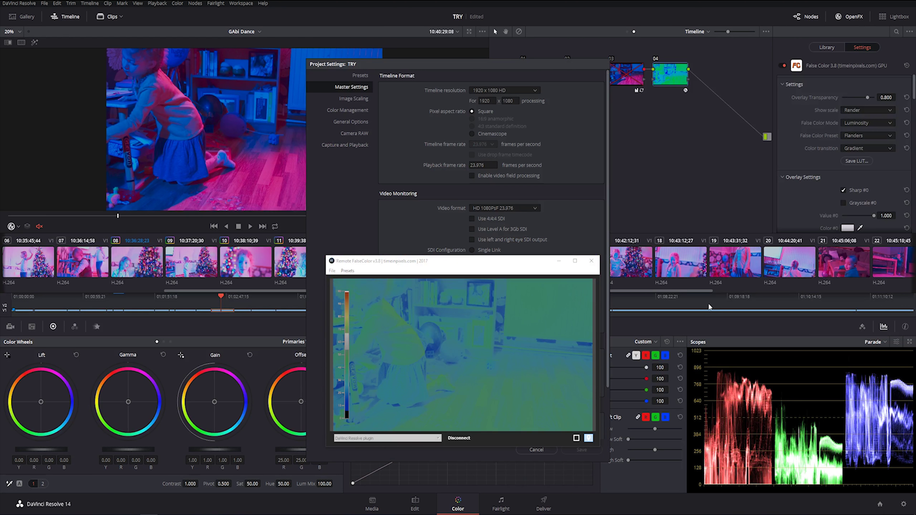
left_click(499, 92)
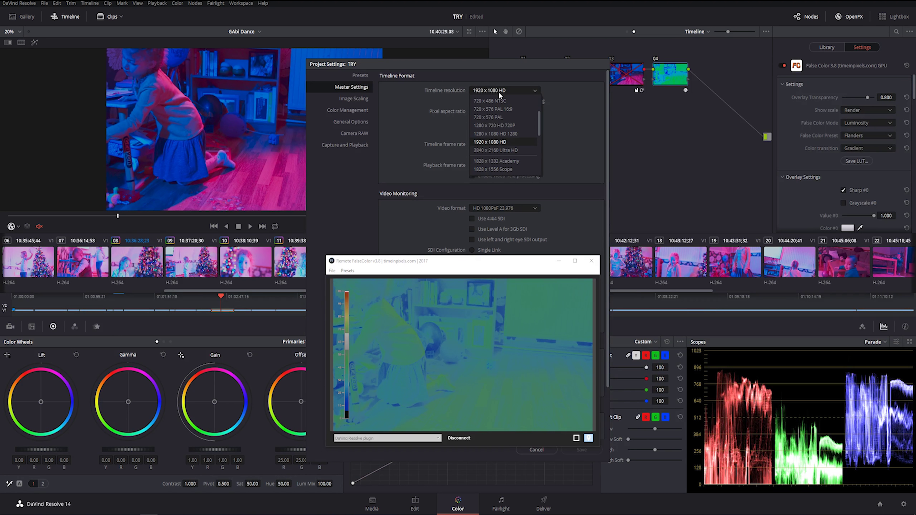
left_click(502, 149)
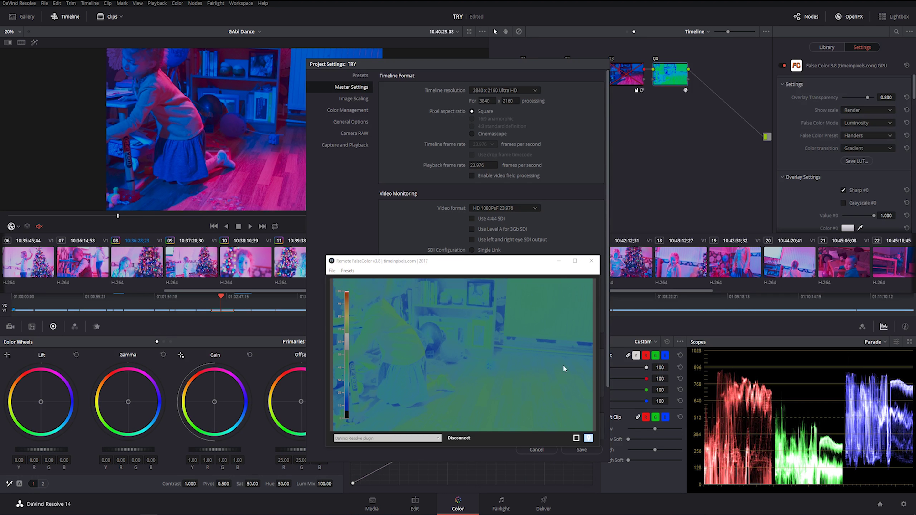
left_click_drag(530, 64, 631, 67)
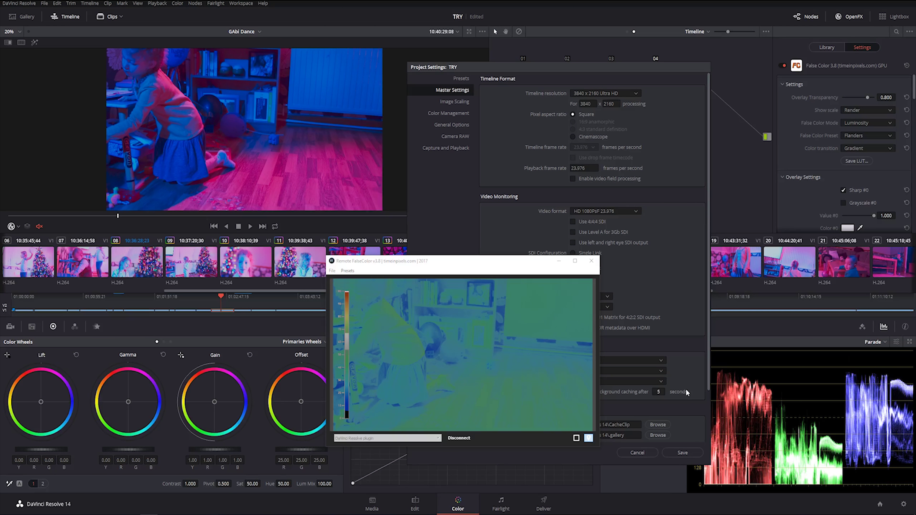
left_click(682, 452)
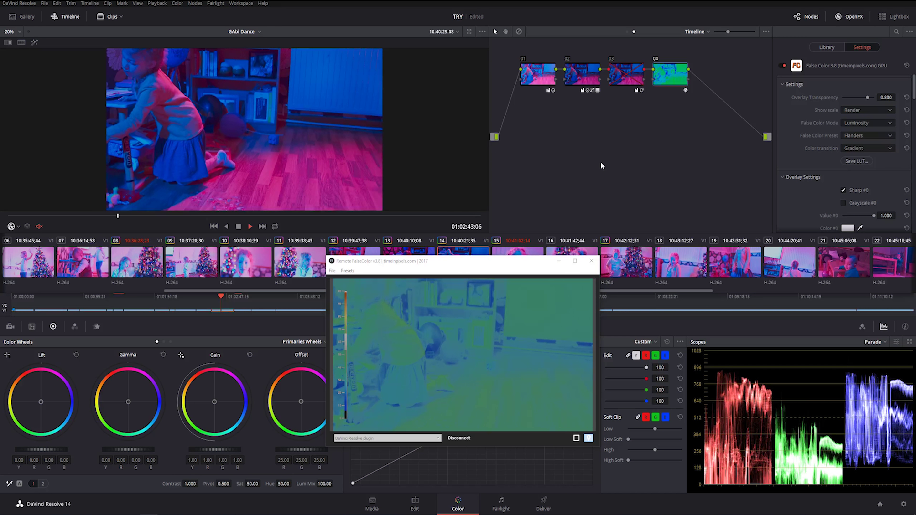
key("space")
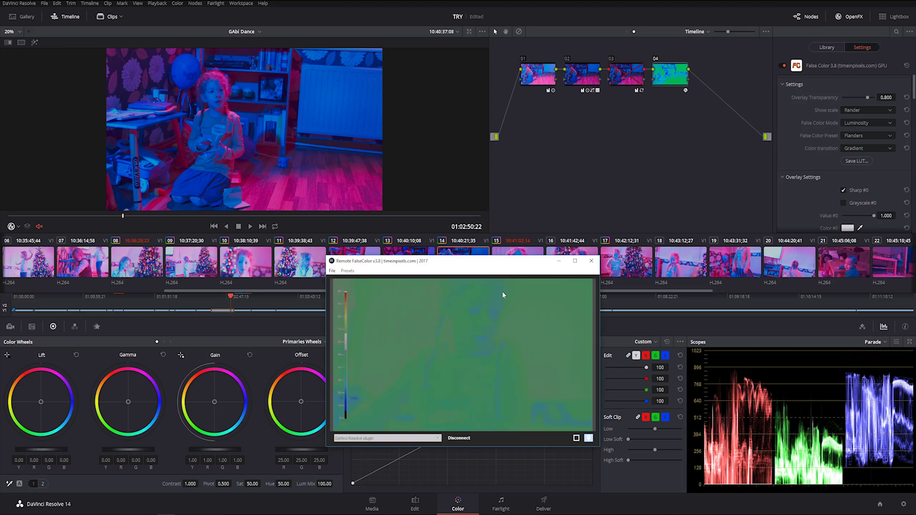
Move the Remote FalseColor window lower and pin it always on top.
left_click_drag(467, 264, 477, 292)
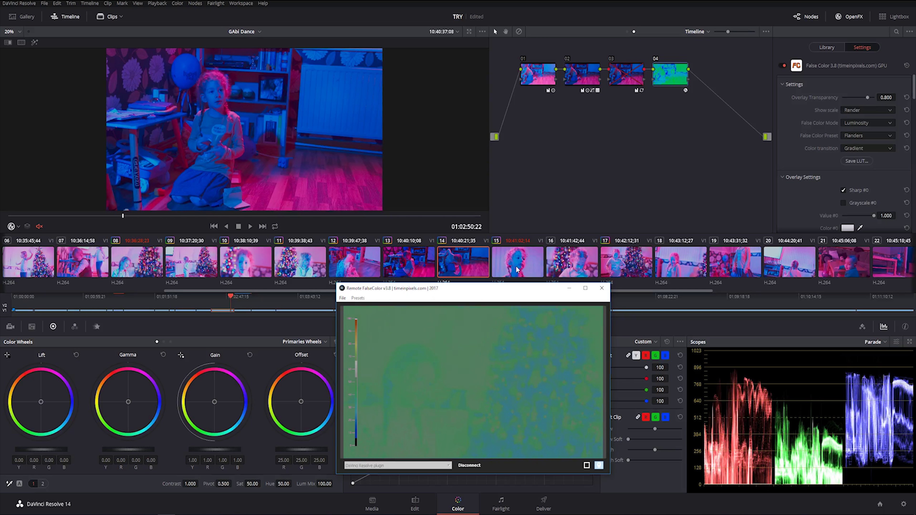
left_click(387, 188)
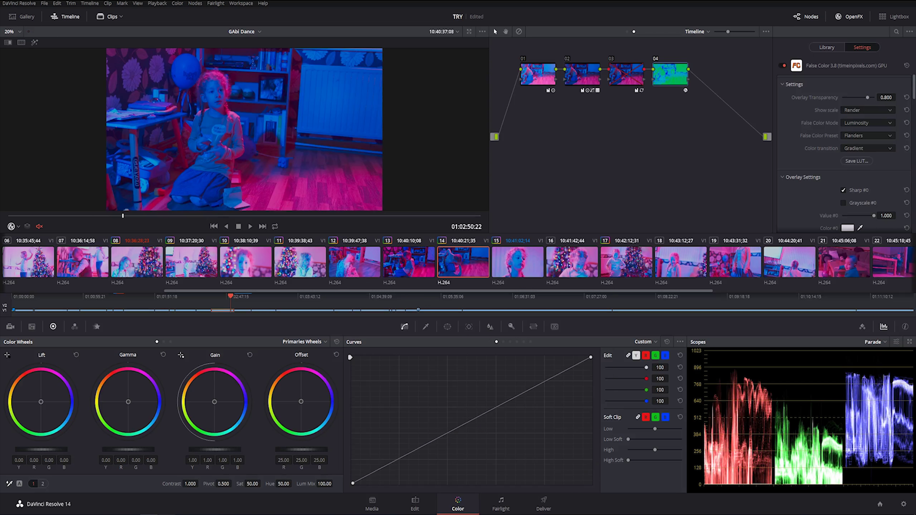
key("alt+Tab")
left_click(599, 465)
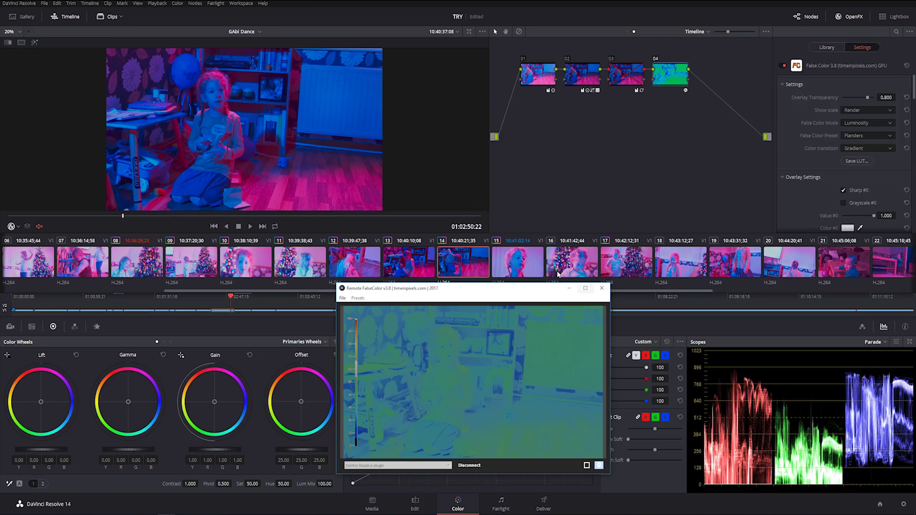
left_click(499, 184)
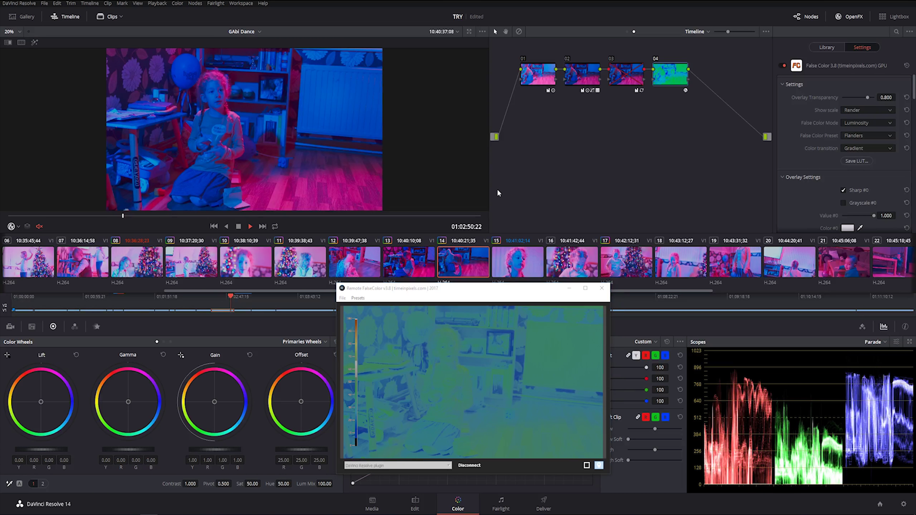
Play and stop the 4K timeline, then open Project Settings with Shift+9.
key("space")
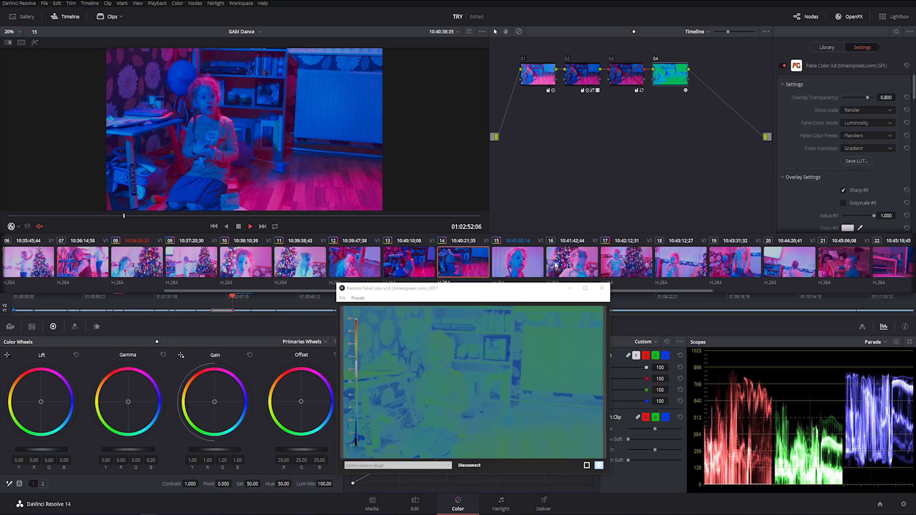
key("space")
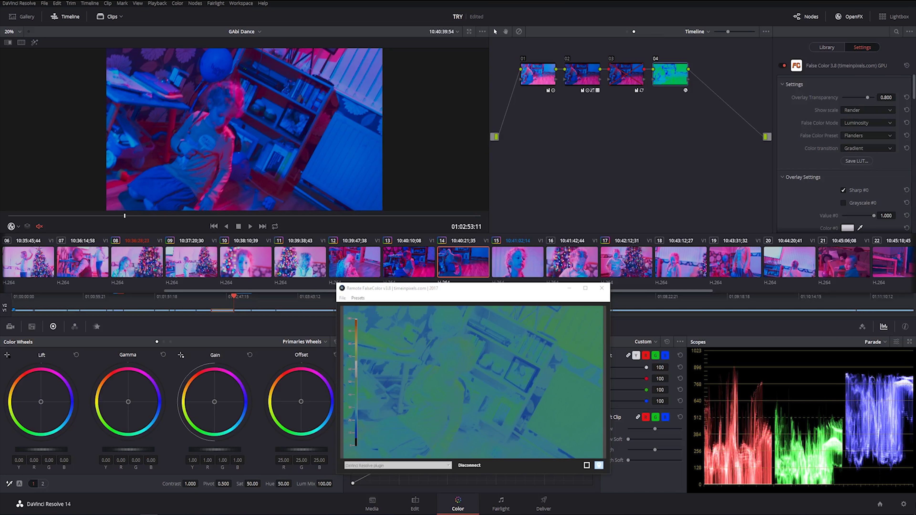
key("shift+9")
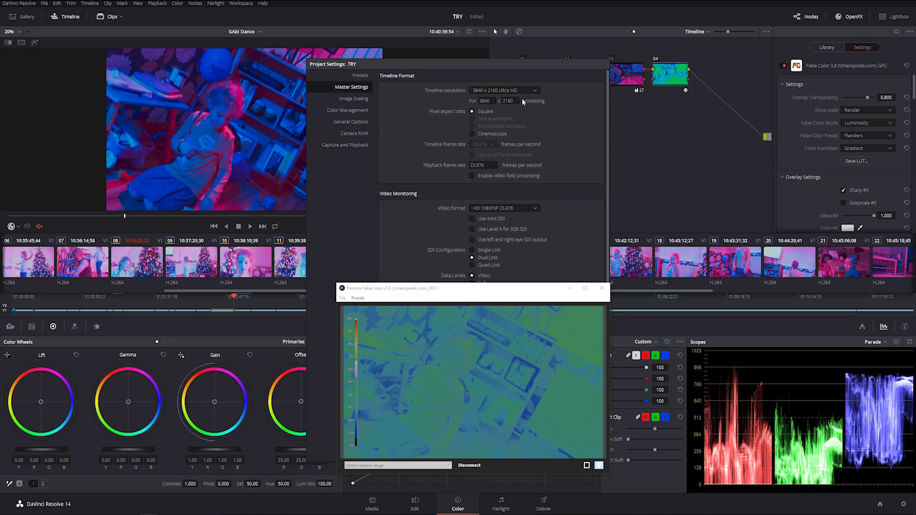
Choose 1920 x 1080 HD as the timeline resolution and save the project settings.
left_click(519, 91)
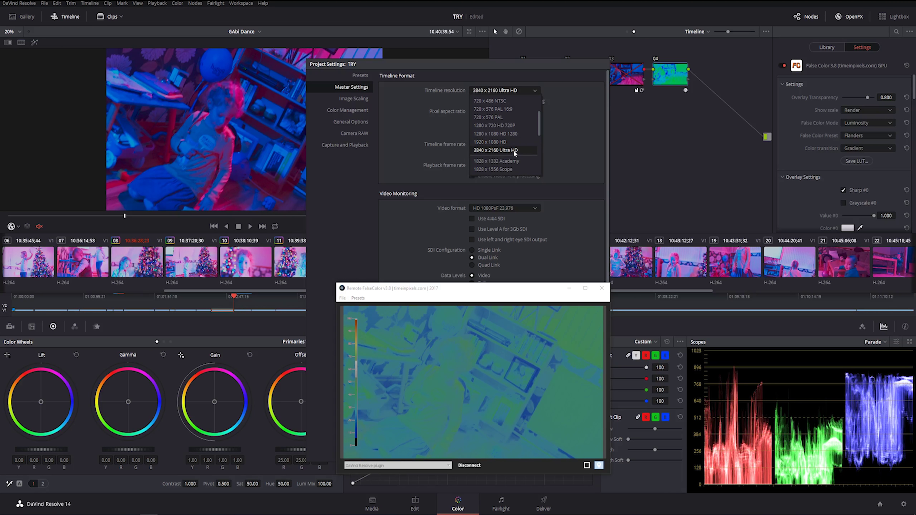
left_click(511, 143)
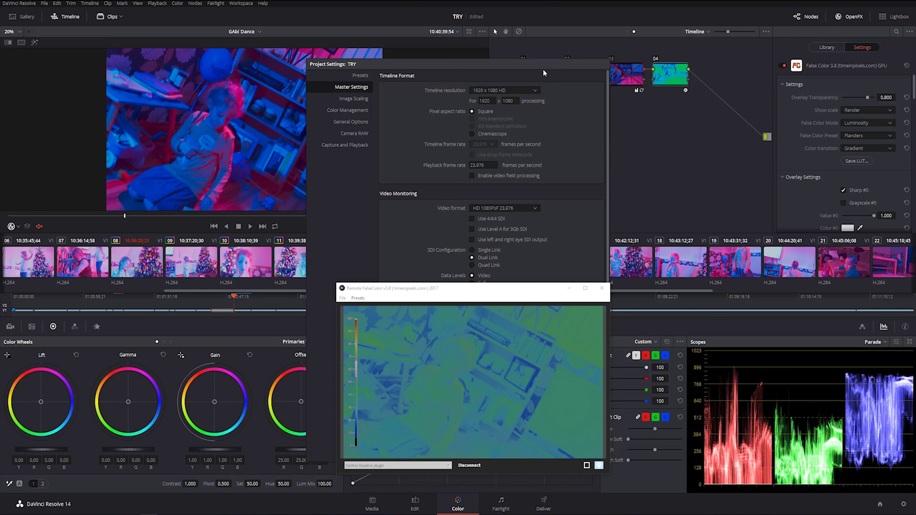
left_click_drag(544, 70, 781, 70)
left_click(817, 458)
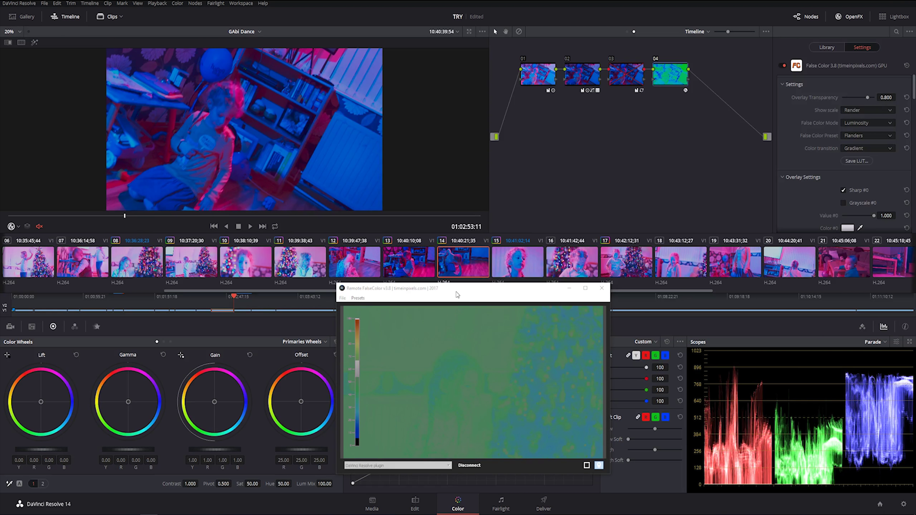
Bring Remote FalseColor forward, run File > Check for updates, and choose Remind me later.
left_click(487, 301)
left_click_drag(485, 293, 501, 258)
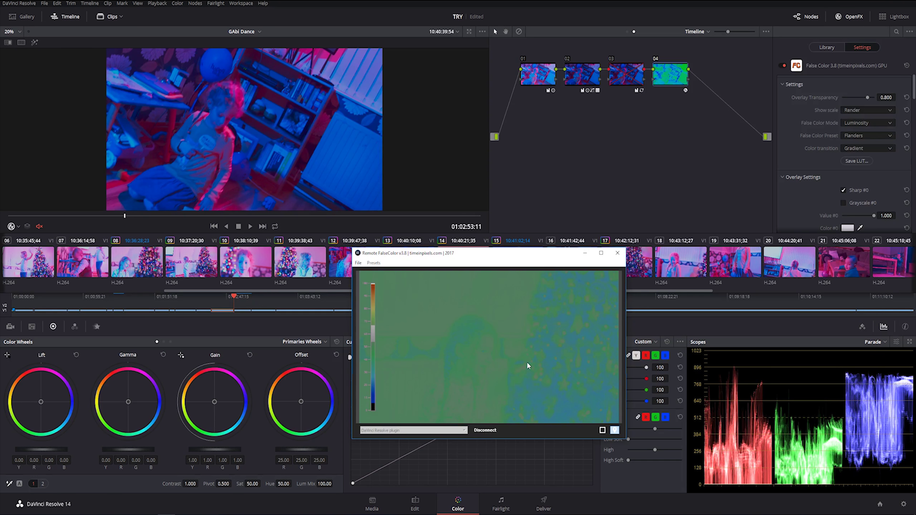
left_click(292, 179)
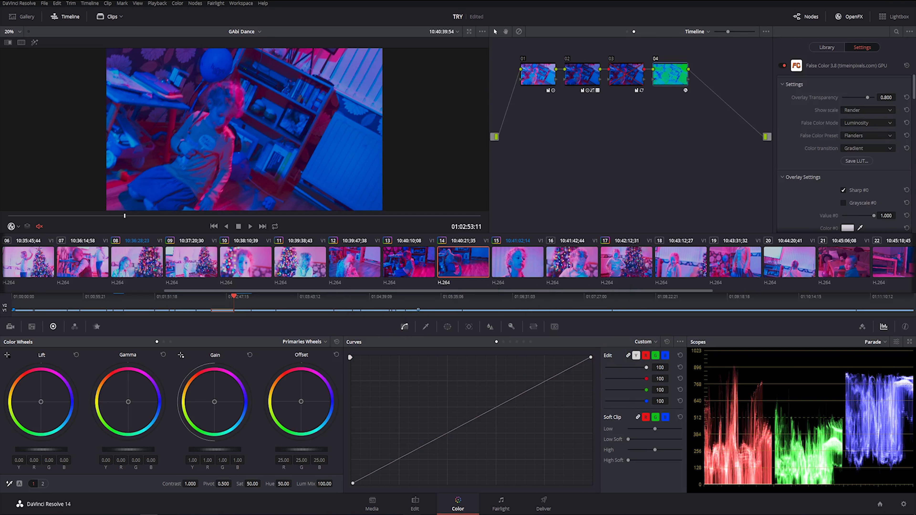
key("alt+Tab")
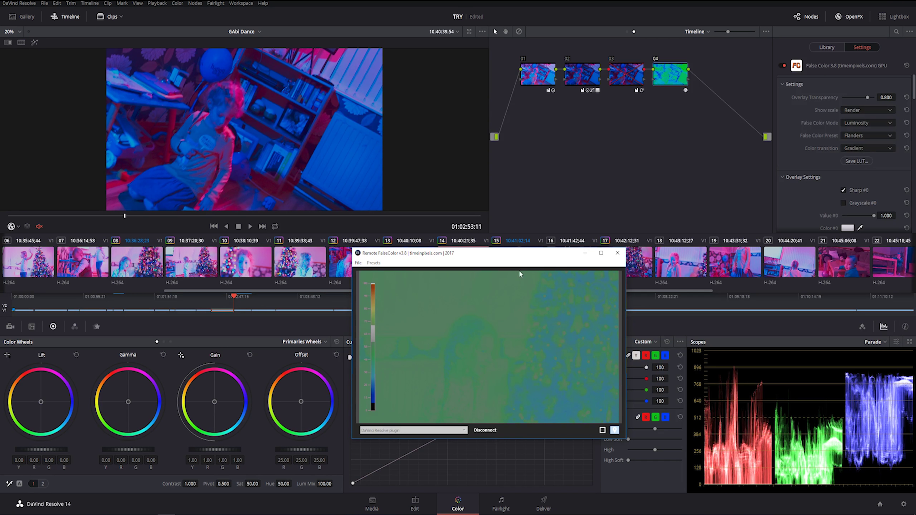
left_click(374, 263)
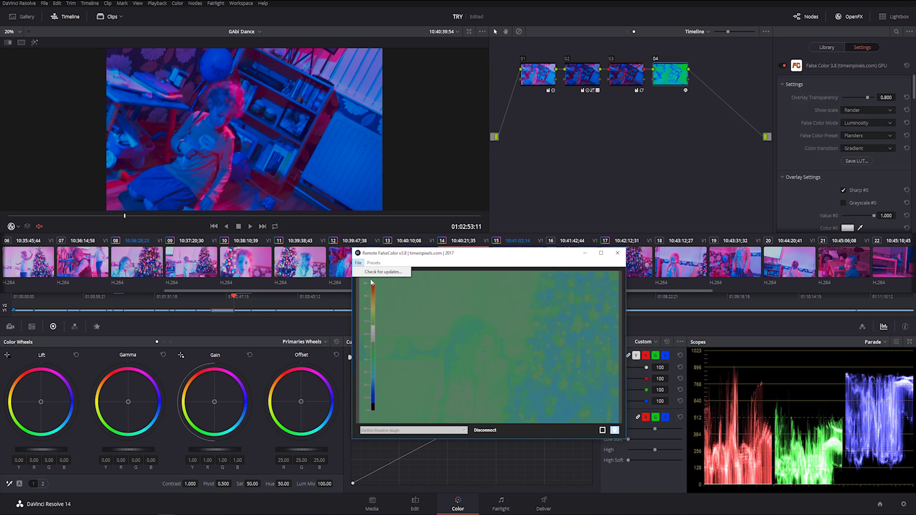
left_click(375, 275)
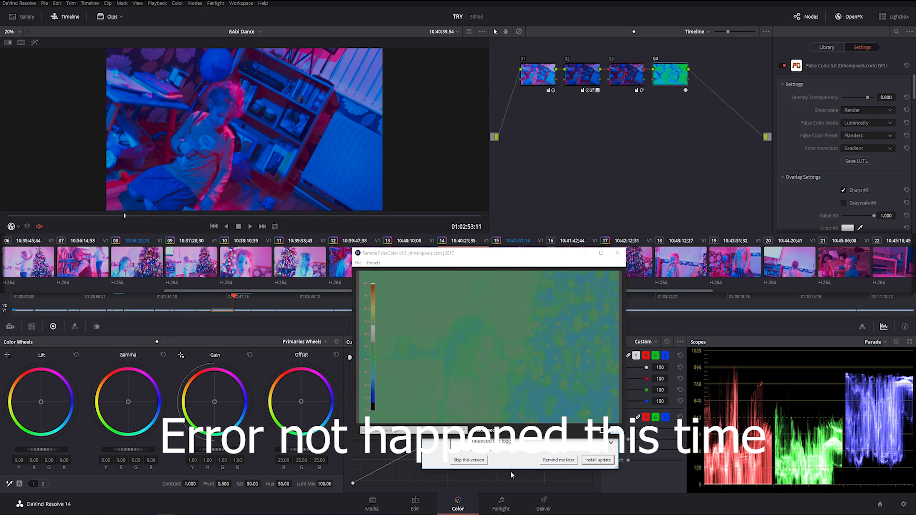
left_click(482, 460)
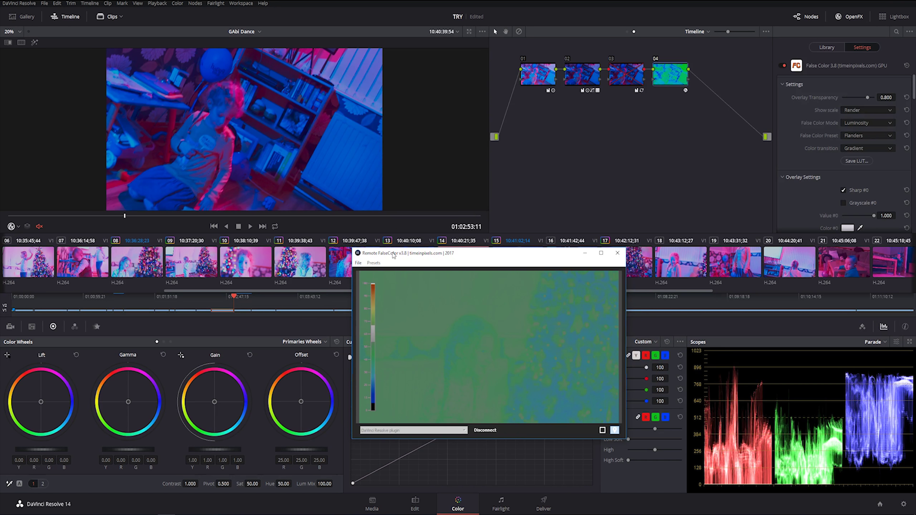
Move the FalseColor window down-left and play the HD timeline in Resolve.
left_click_drag(471, 257, 451, 291)
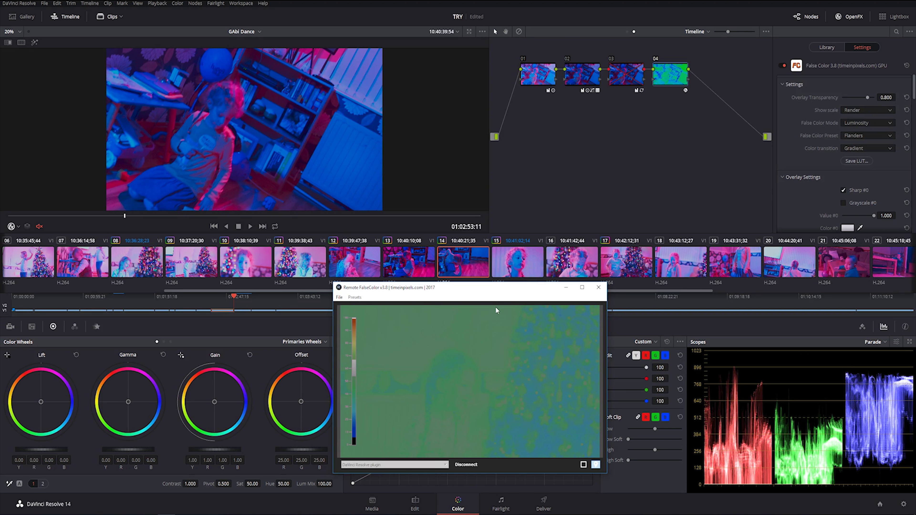
left_click(317, 181)
key("space")
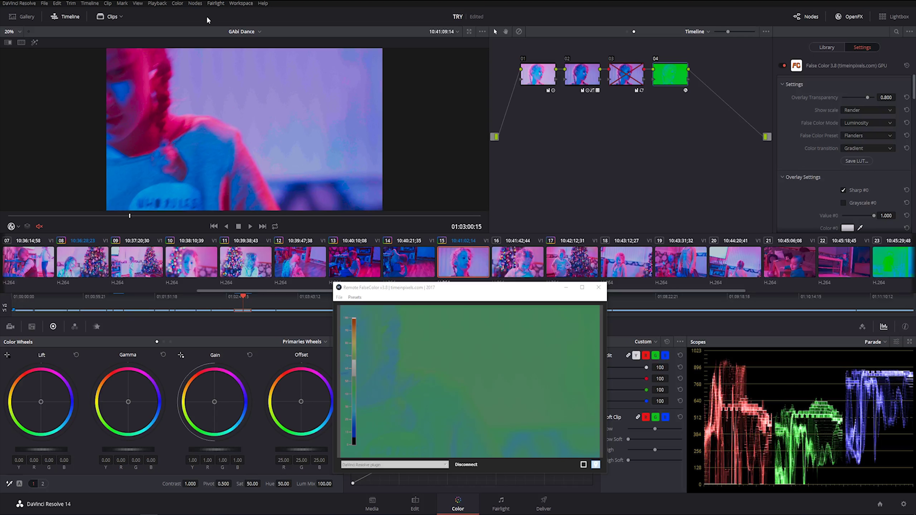
left_click(339, 297)
Check Remote FalseColor for updates, read the False Color 3.9 release notes, then close the notice.
left_click(349, 308)
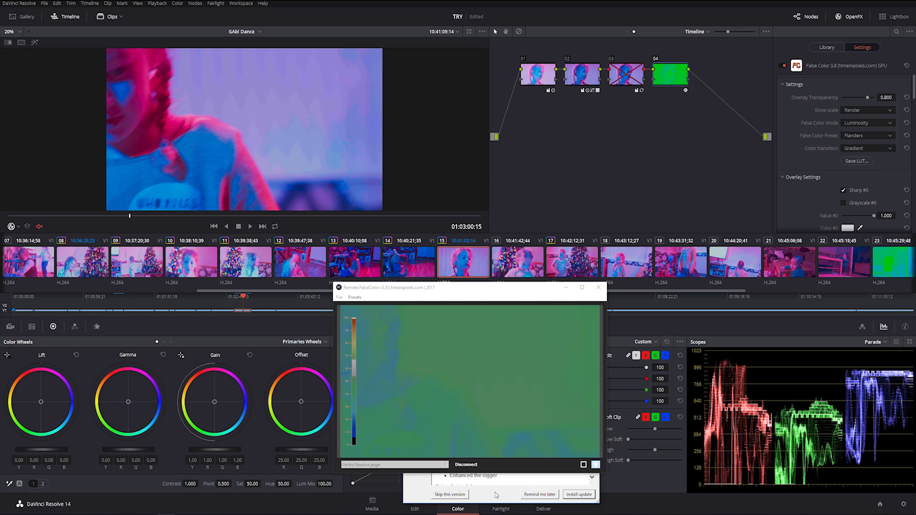
left_click_drag(430, 289, 237, 264)
left_click_drag(494, 370, 518, 292)
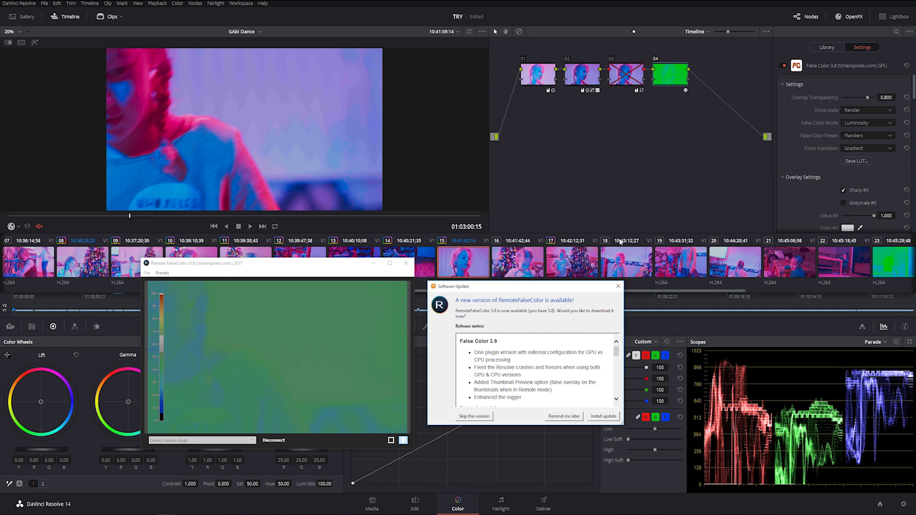
left_click(618, 286)
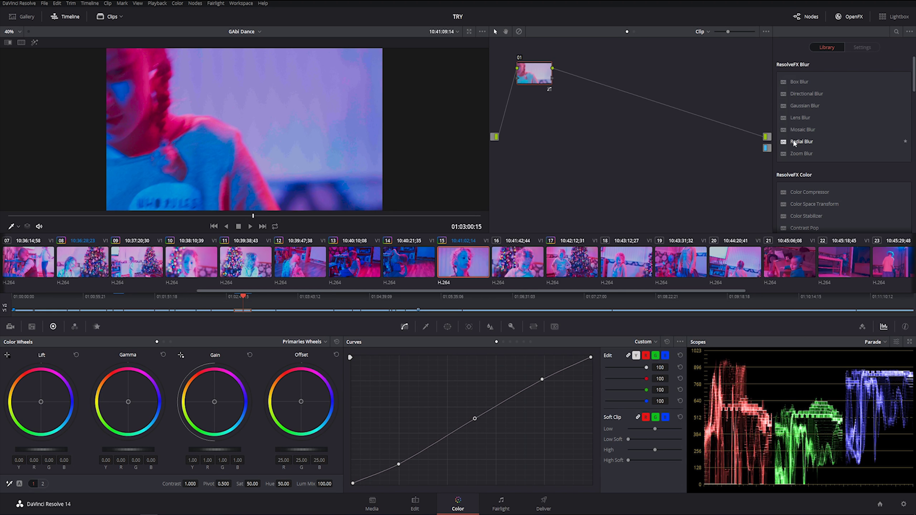
Add serial node 02 after node 01 and drop False Color 3.9 from OpenFX Scopes onto it.
scroll(805, 148, "down", 10)
left_click(815, 220)
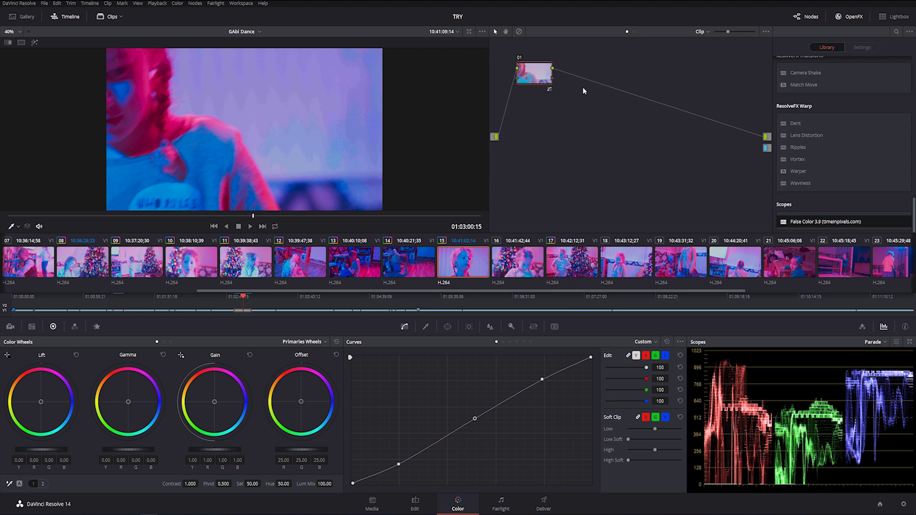
key("alt+s")
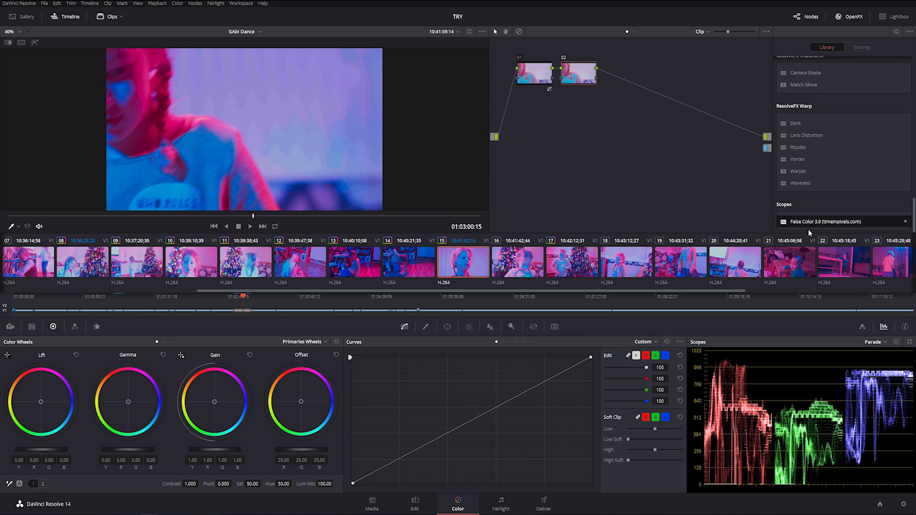
left_click_drag(807, 226, 576, 75)
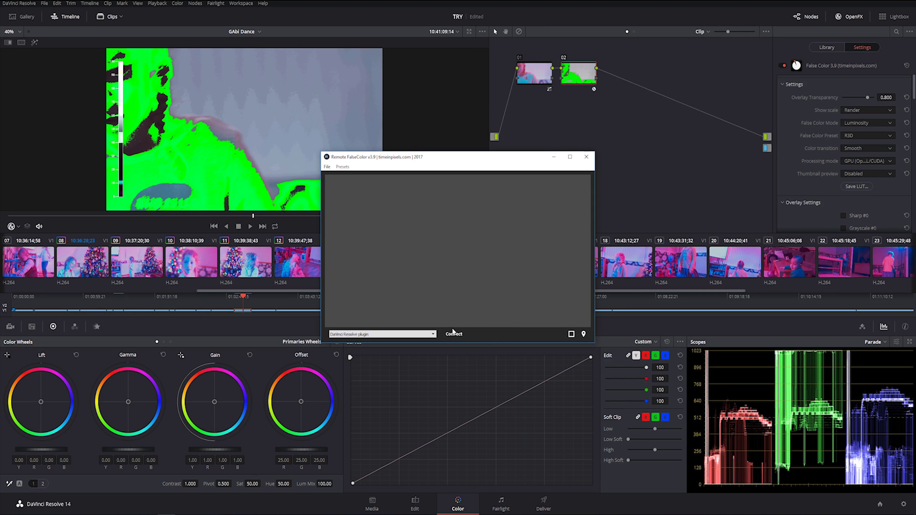
Connect Remote FalseColor to the plugin stream, then play the clip with timeline audio muted.
left_click(453, 331)
left_click_drag(488, 157, 506, 294)
left_click(466, 272)
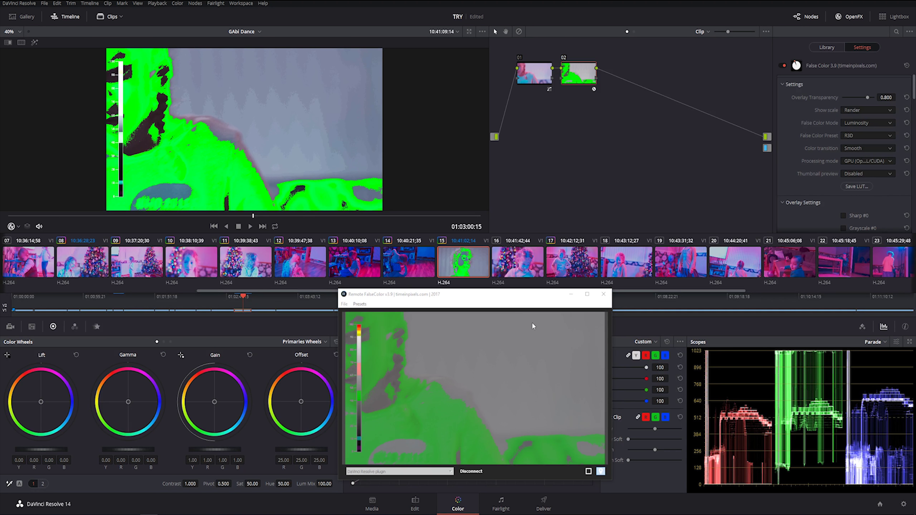
key("space")
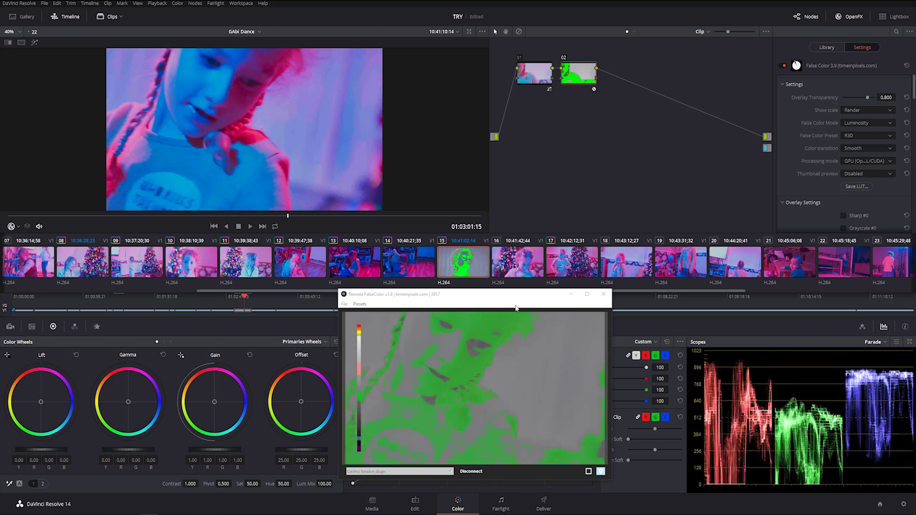
left_click(415, 505)
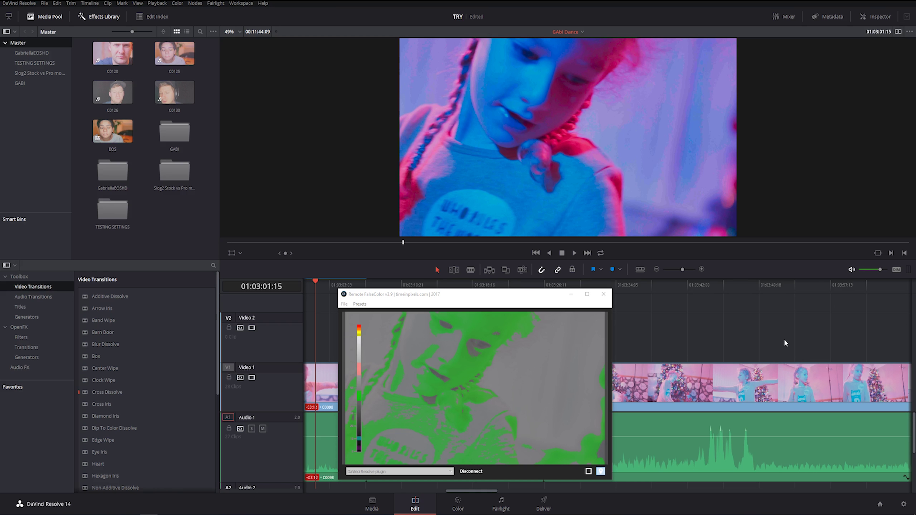
left_click(851, 270)
left_click(458, 504)
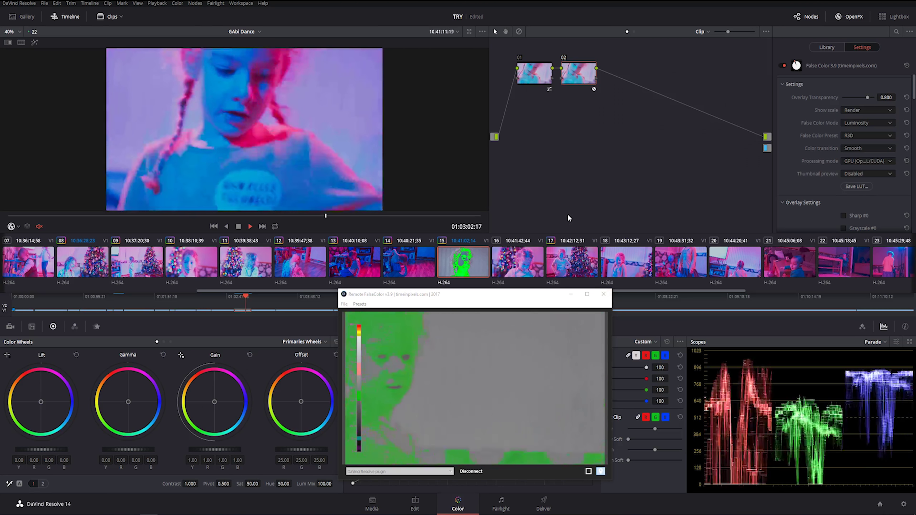
Set the Master Settings timeline resolution to 3840 x 2160 Ultra HD and save Project Settings.
left_click(904, 504)
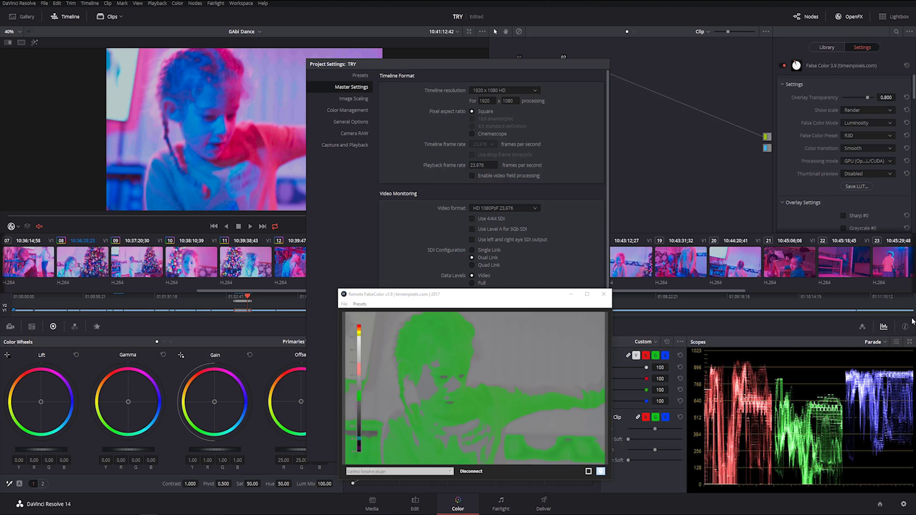
left_click(513, 90)
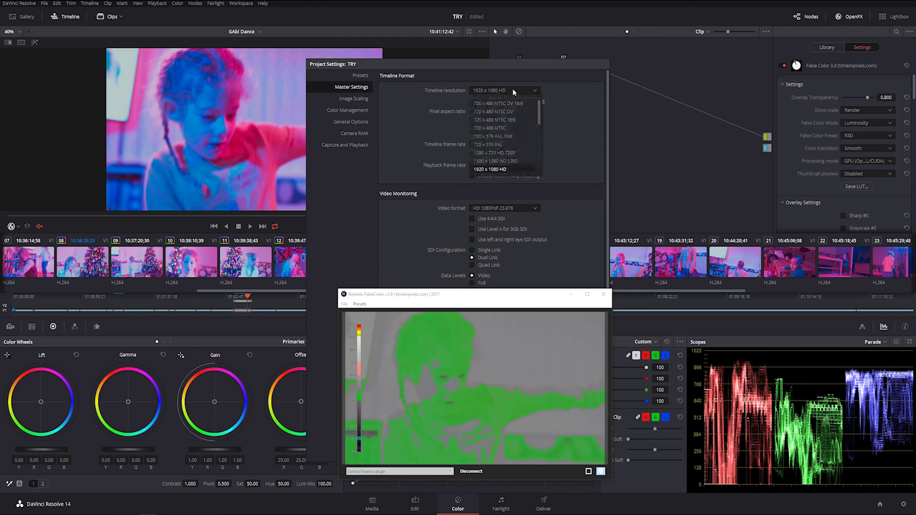
scroll(539, 116, "down", 3)
left_click(497, 161)
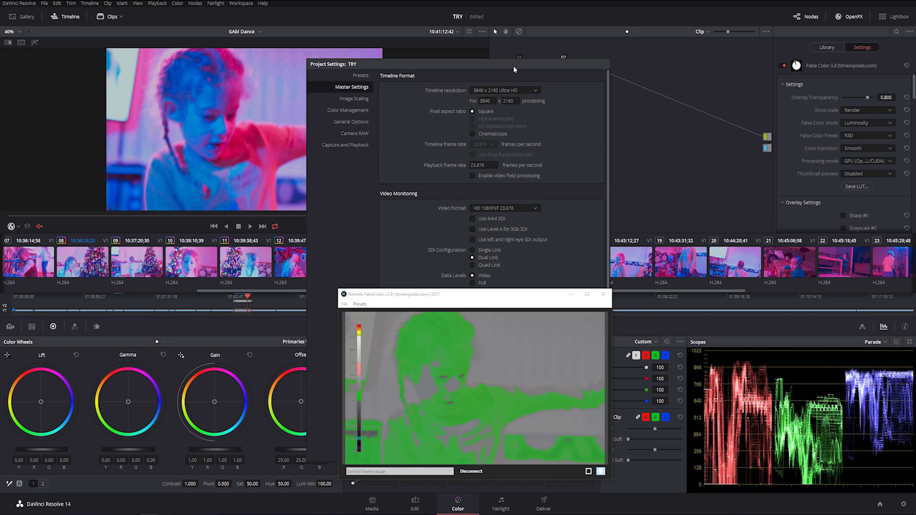
left_click_drag(516, 65, 765, 47)
left_click(830, 432)
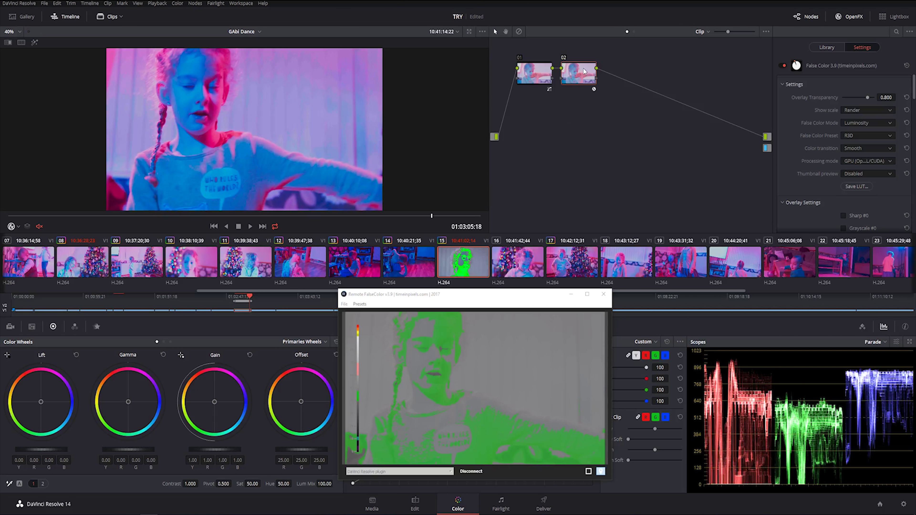
Delete clip node 02, then apply False Color 3.9 to new serial node 04 in the Timeline graph.
key("Delete")
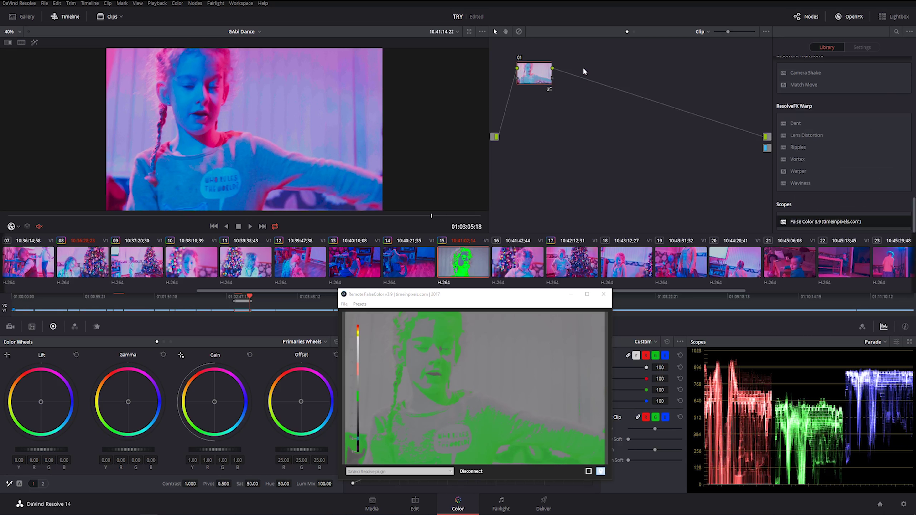
left_click(705, 32)
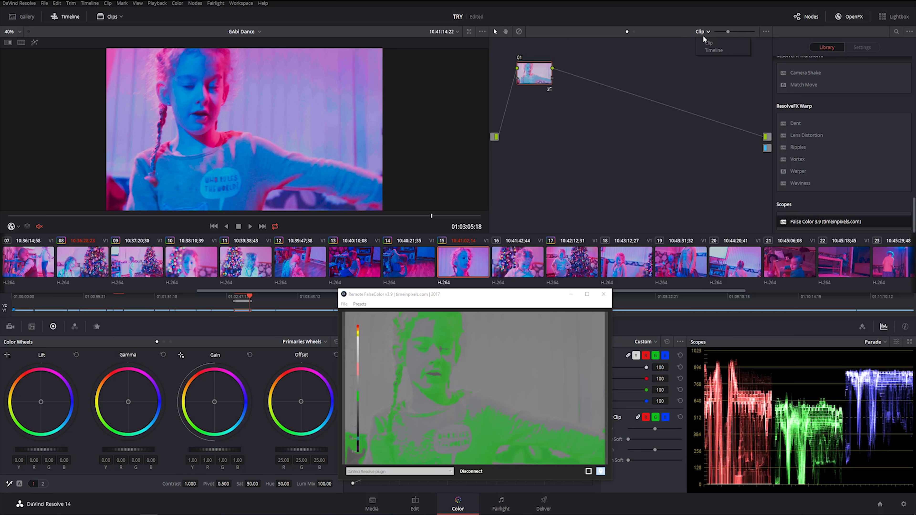
left_click(707, 52)
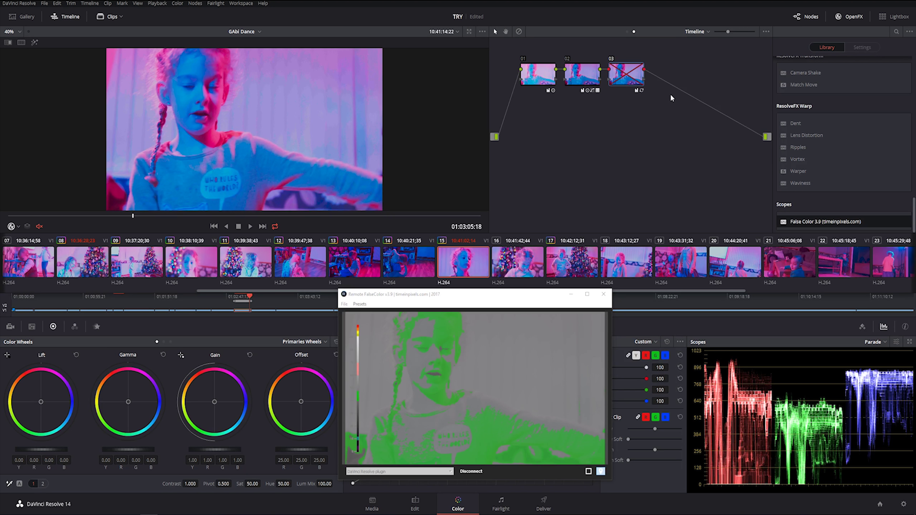
key("alt+s")
left_click_drag(826, 221, 677, 67)
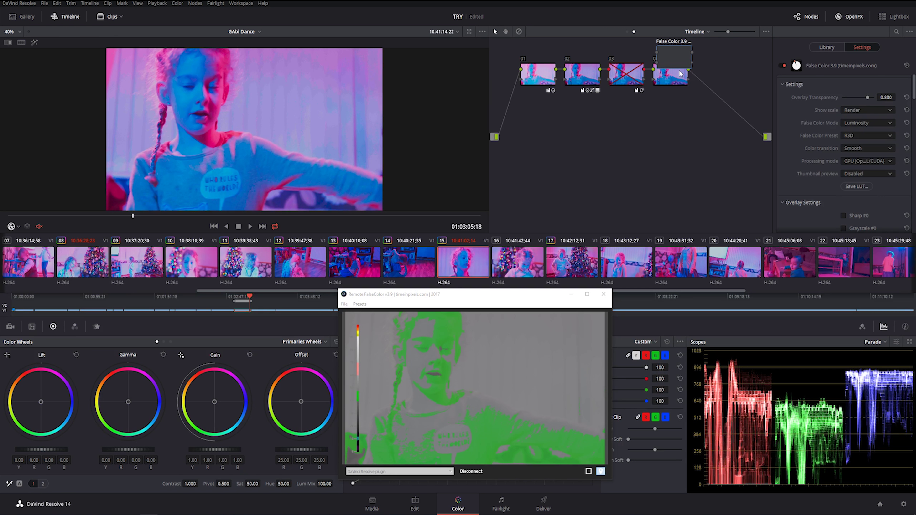
Recreate timeline node 04 with False Color 3.9 and play the 4K timeline.
key("Delete")
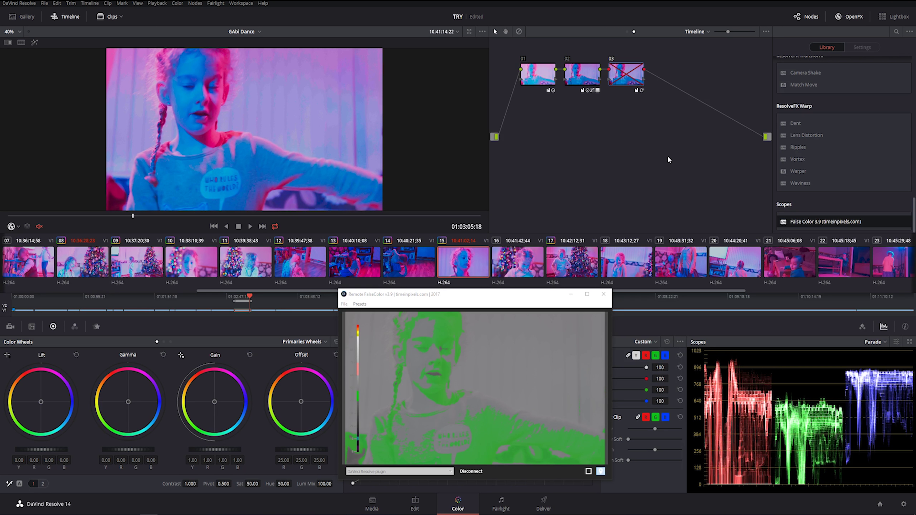
key("alt+s")
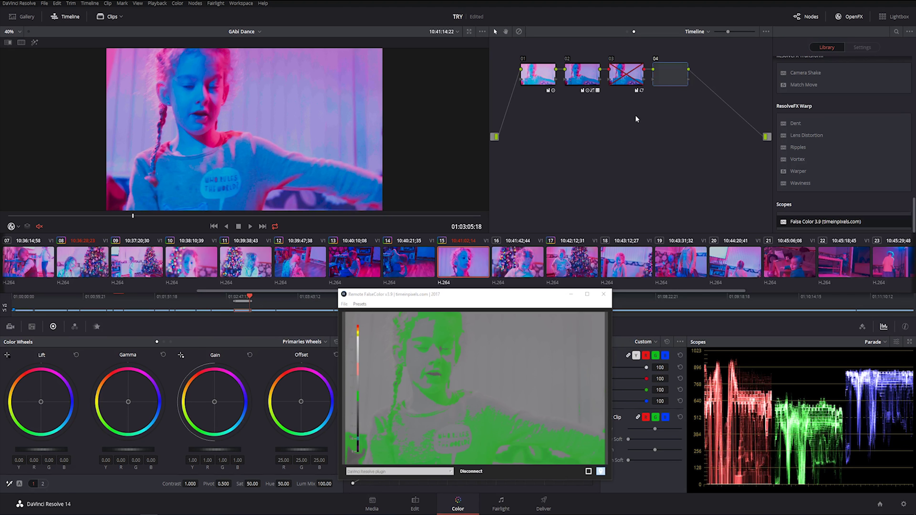
left_click_drag(802, 226, 673, 76)
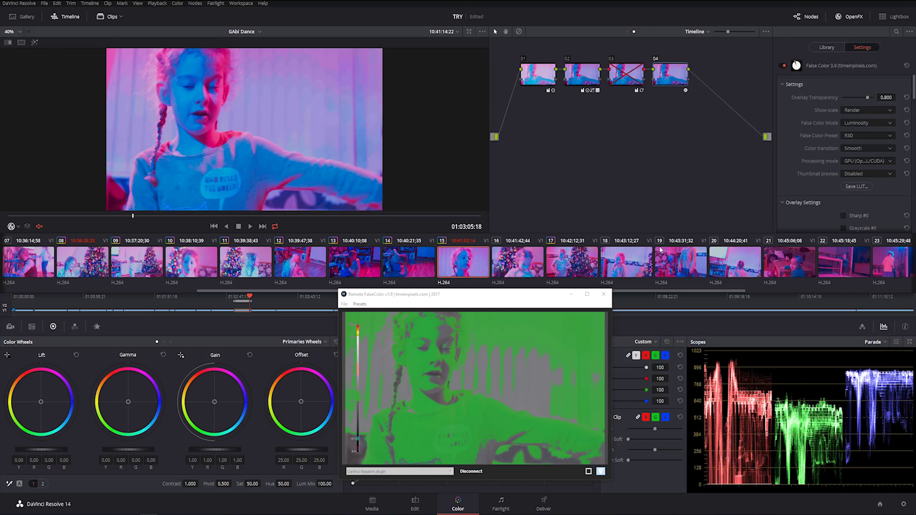
key("space")
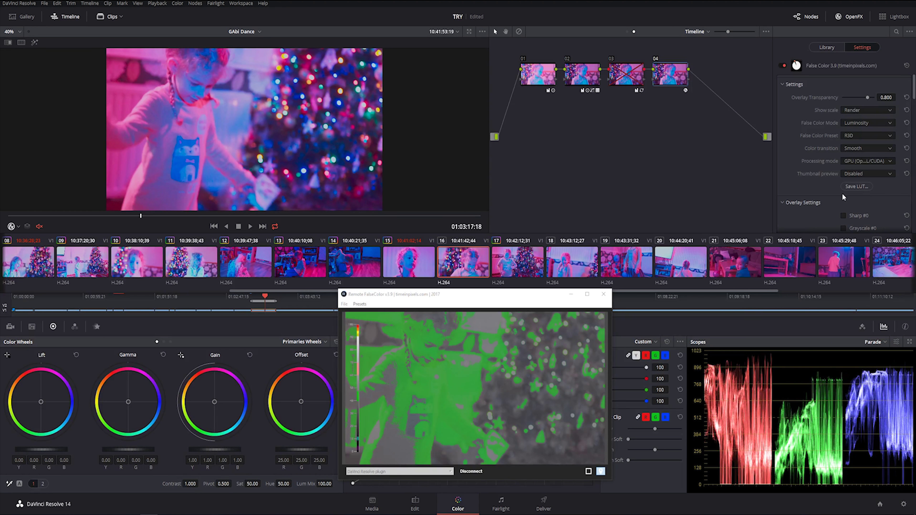
left_click(854, 134)
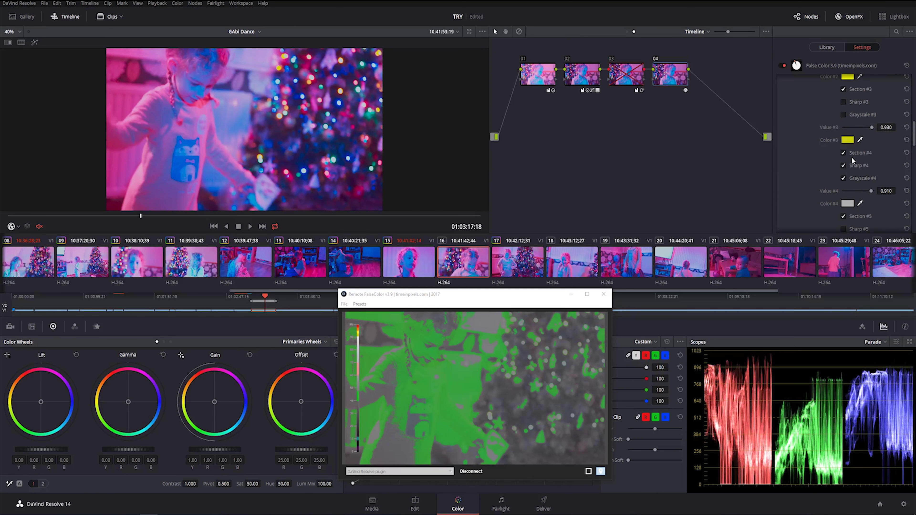
left_click(852, 161)
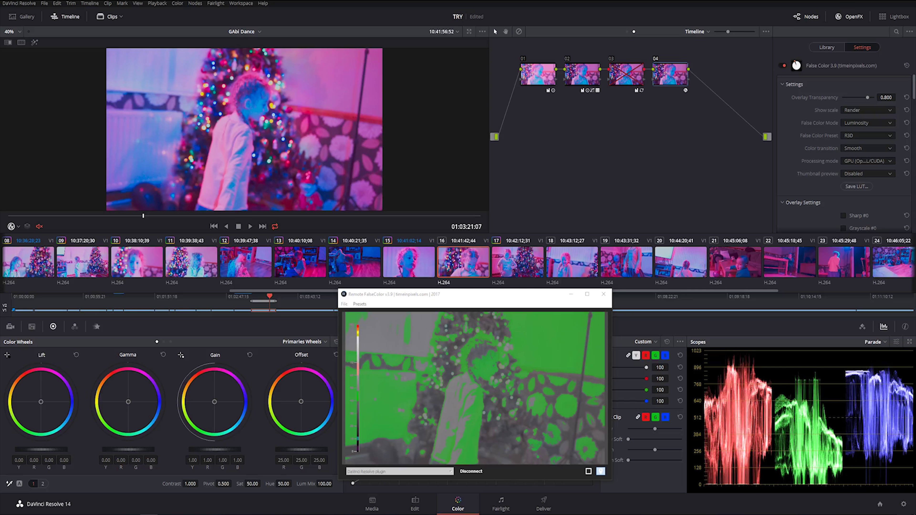
Choose 1920 x 1080 HD from the Timeline resolution list in Project Settings.
left_click(904, 505)
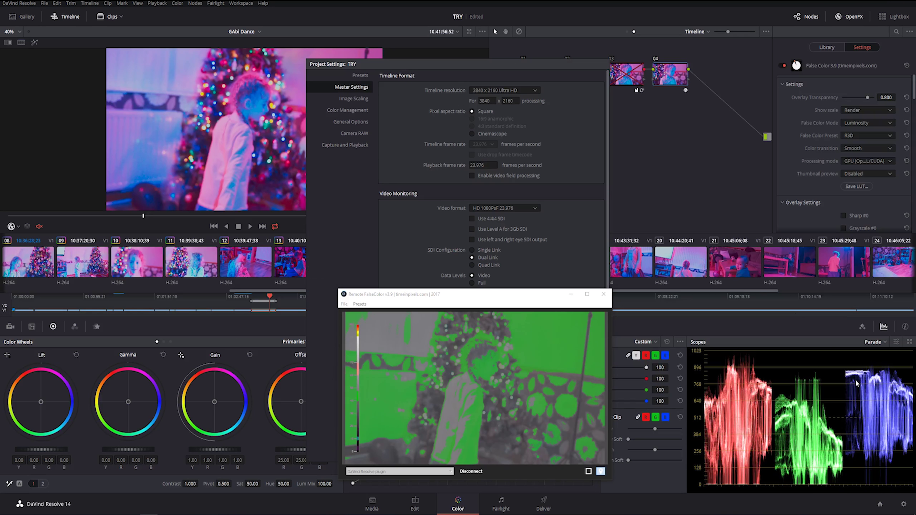
left_click(520, 91)
left_click(504, 151)
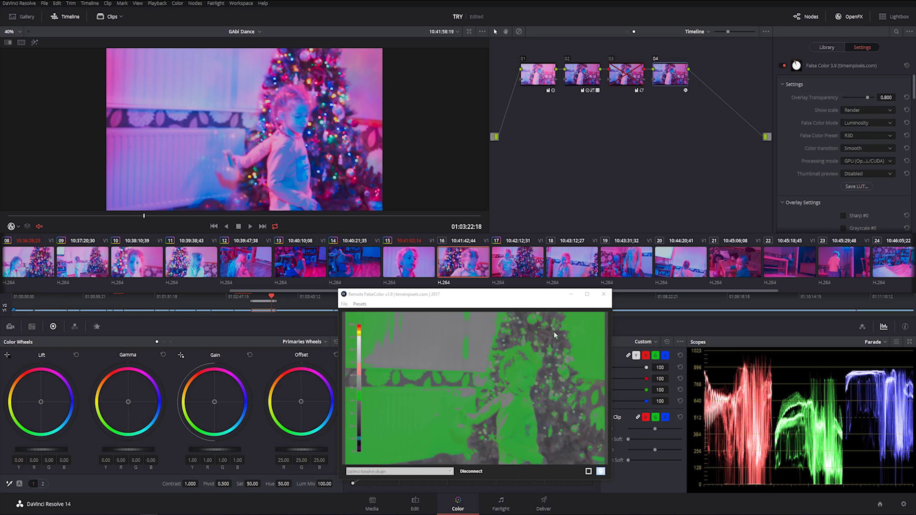
scroll(554, 331, "up", 3)
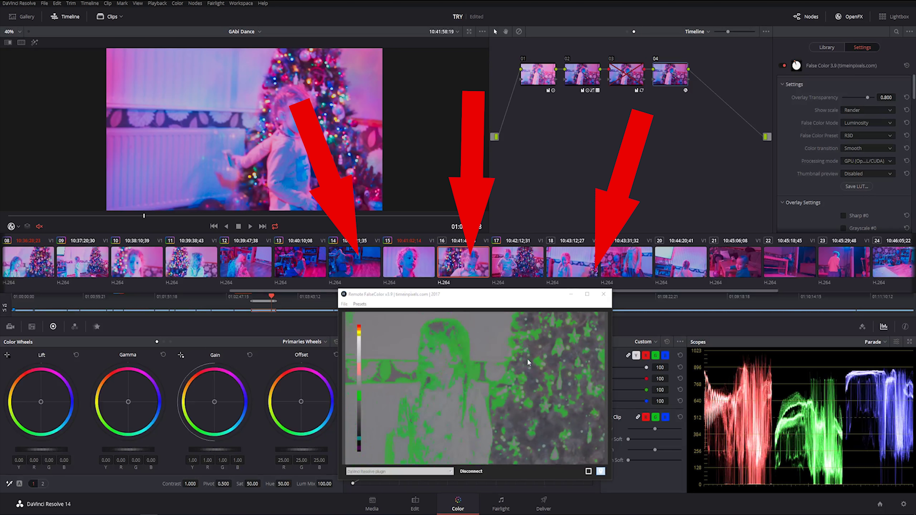
scroll(539, 351, "up", 3)
scroll(475, 388, "up", 2)
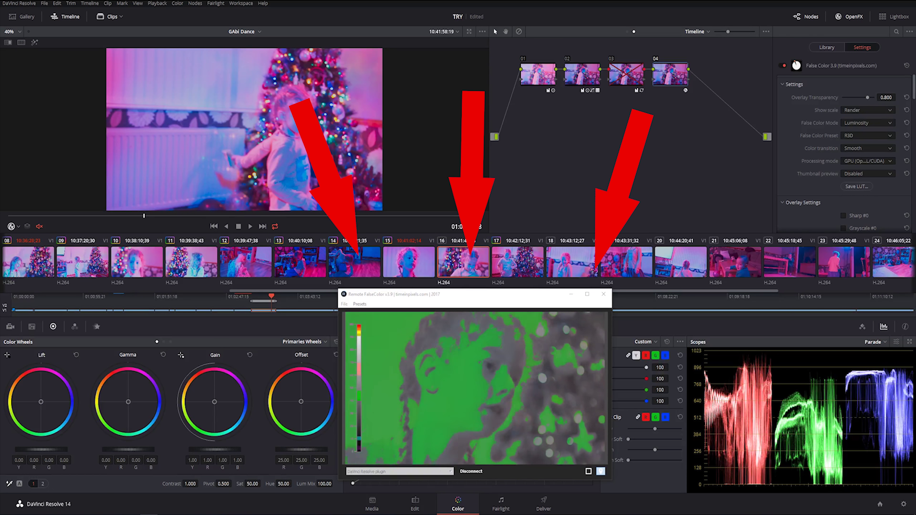
scroll(475, 388, "down", 3)
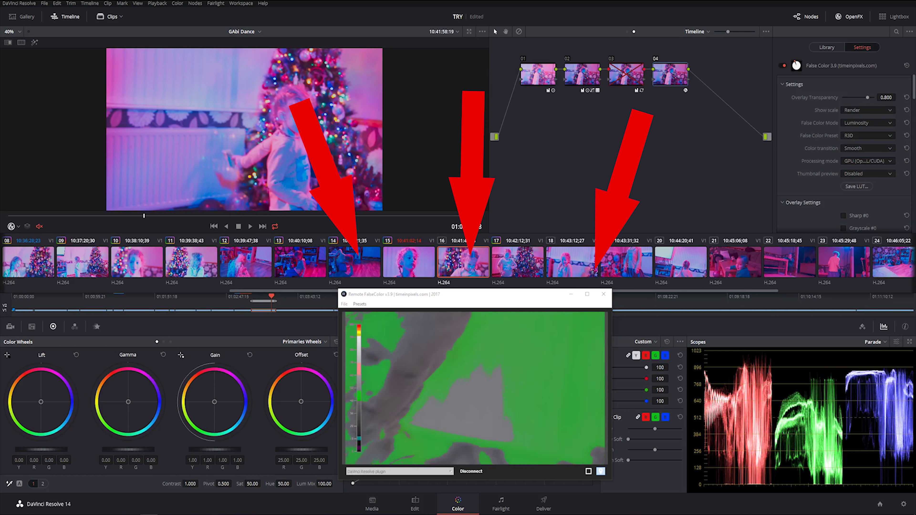
scroll(475, 388, "up", 2)
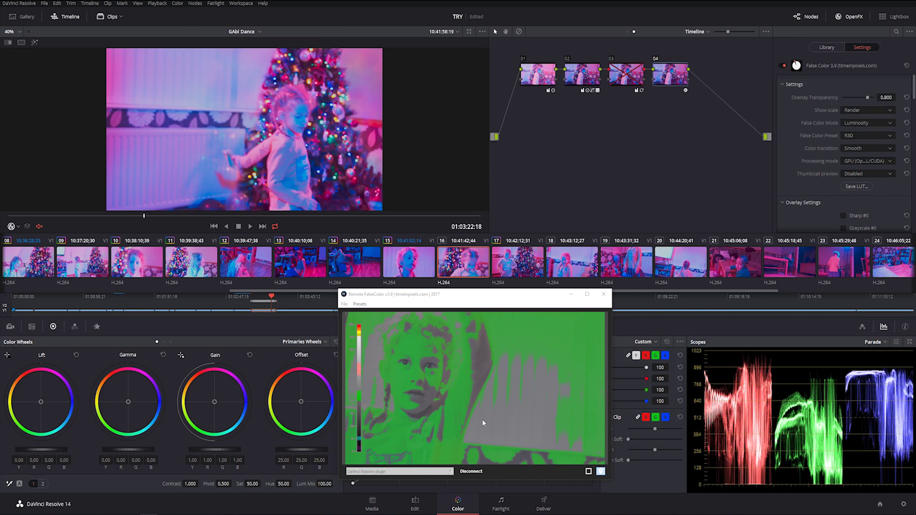
key("space")
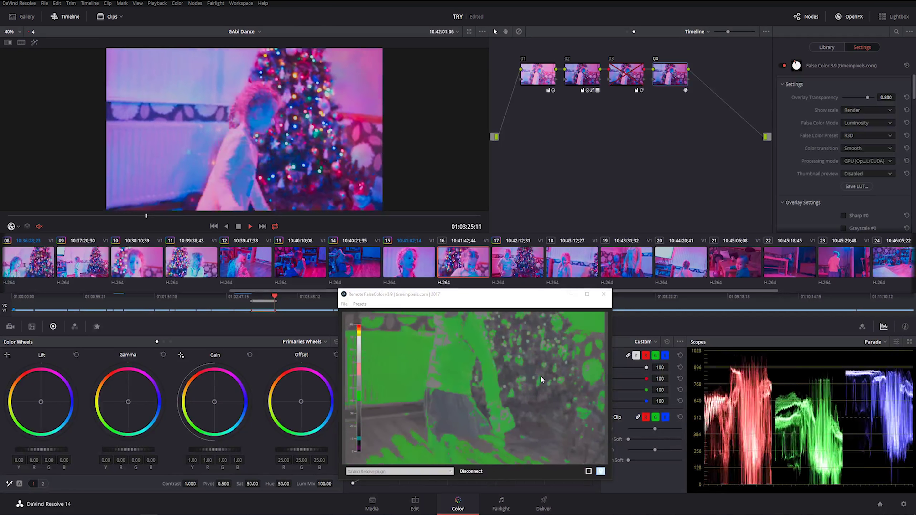
key("space")
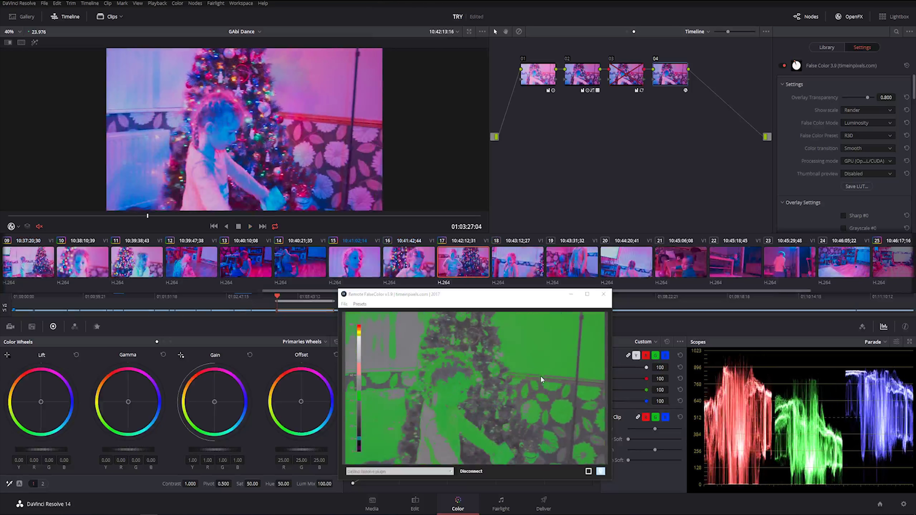
key("space")
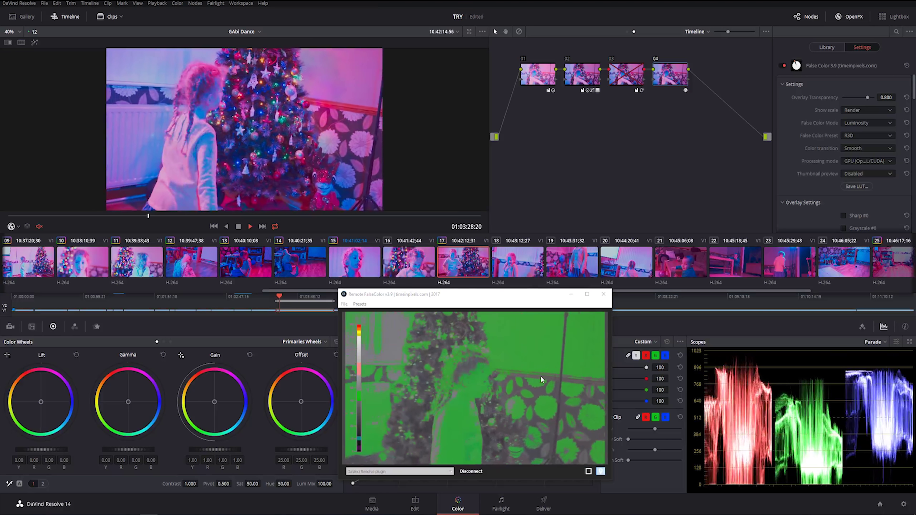
key("space")
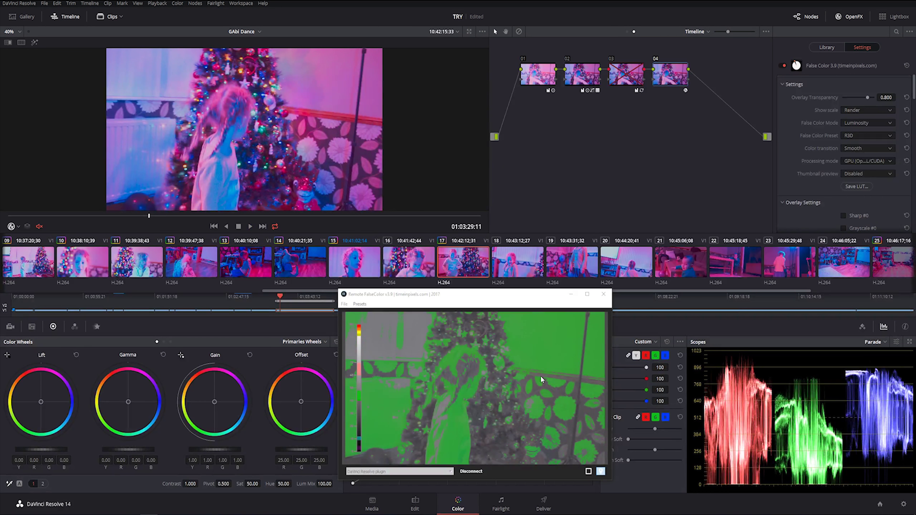